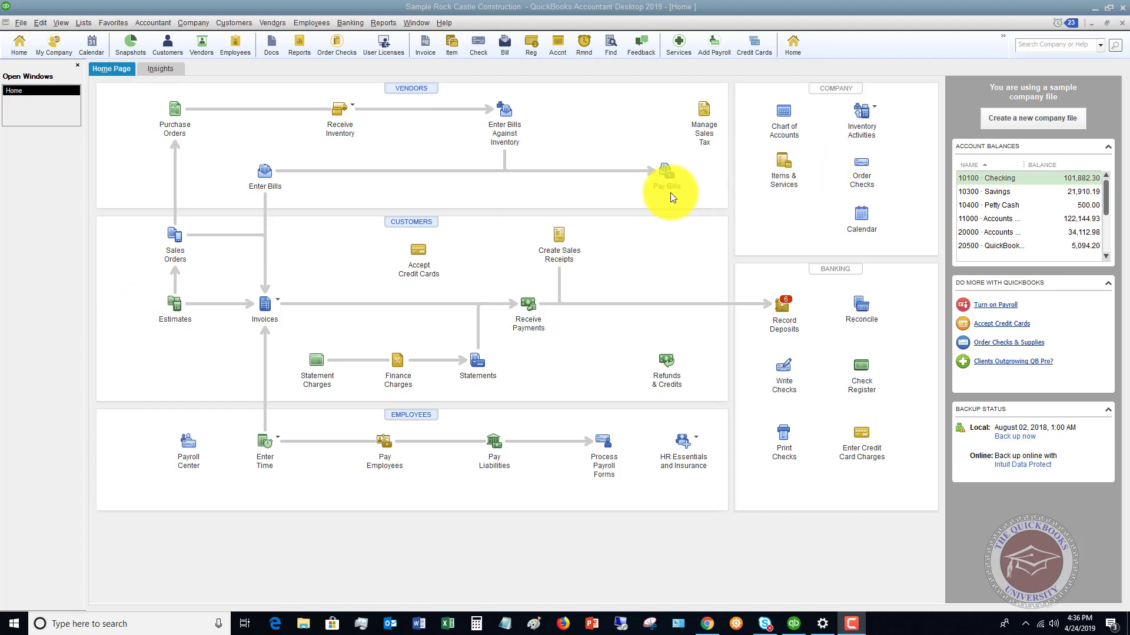
Open the standard Profit & Loss report for December 1–15, 2023 from Company & Financial reports.
{"action": "left_click", "coordinate": [383, 22]}
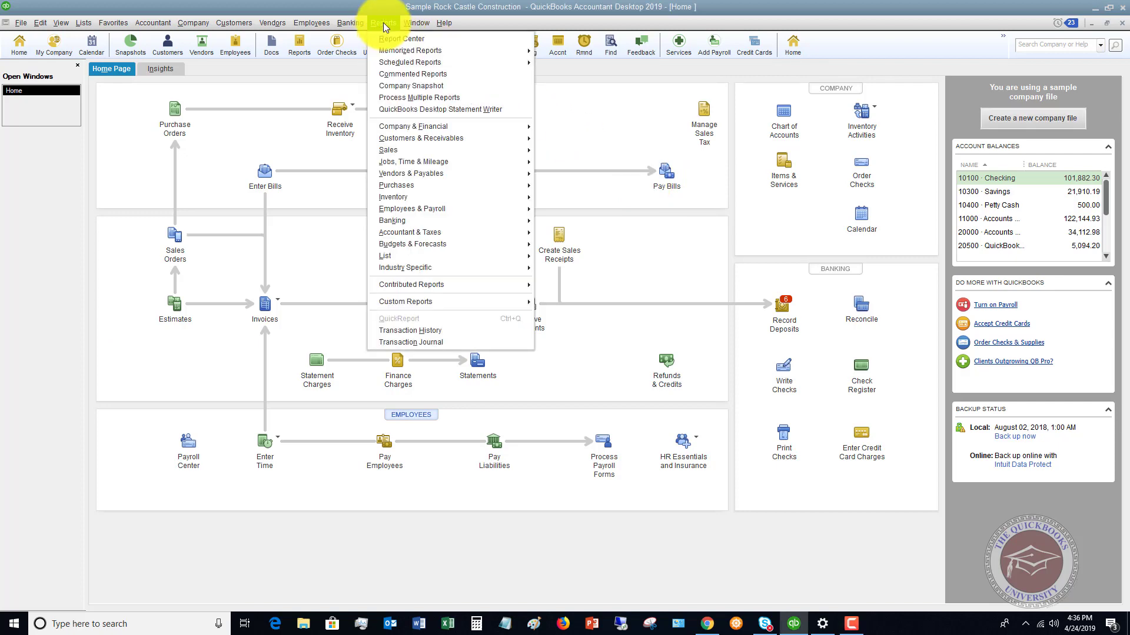
{"action": "mouse_move", "coordinate": [426, 130]}
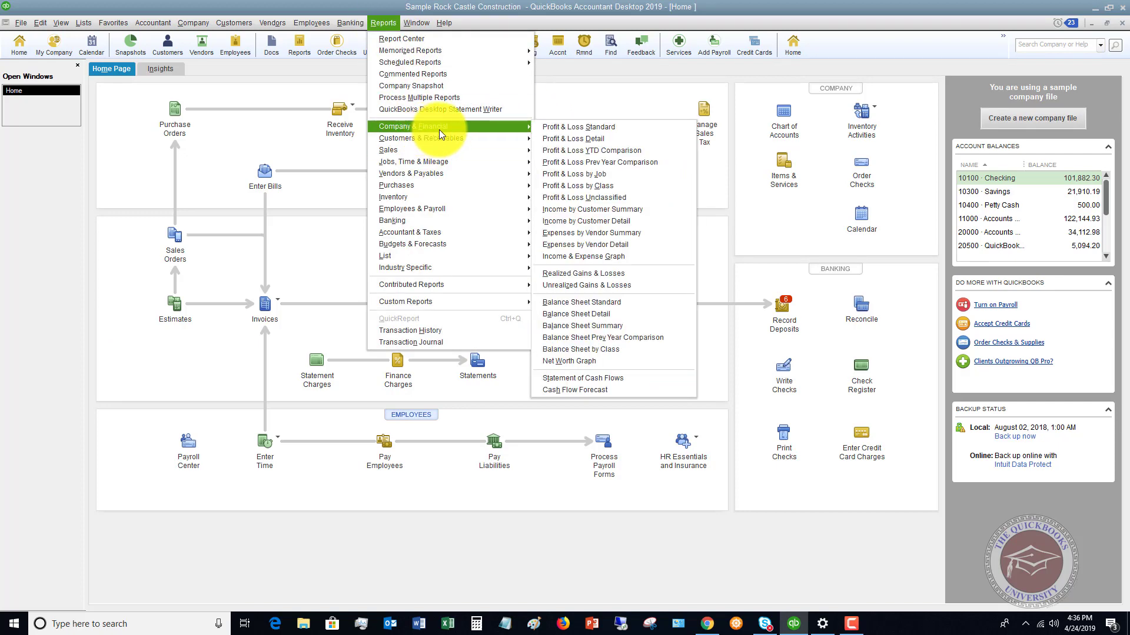
{"action": "left_click", "coordinate": [592, 127]}
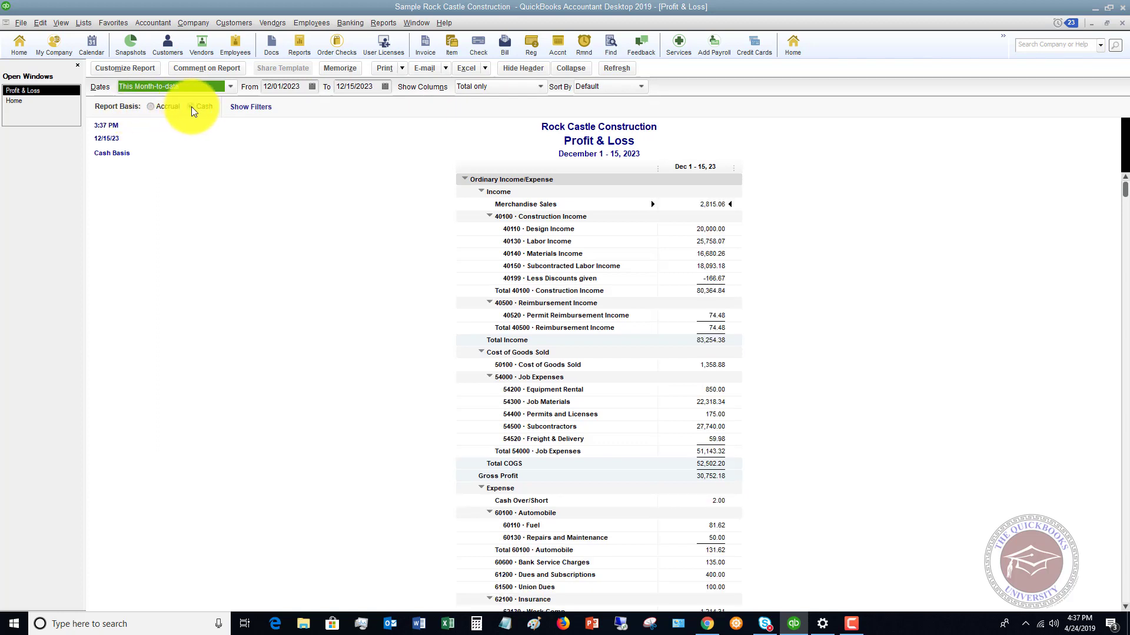
Switch the report to accrual basis and review it, showing net income of 54,748.92.
{"action": "left_click", "coordinate": [151, 107]}
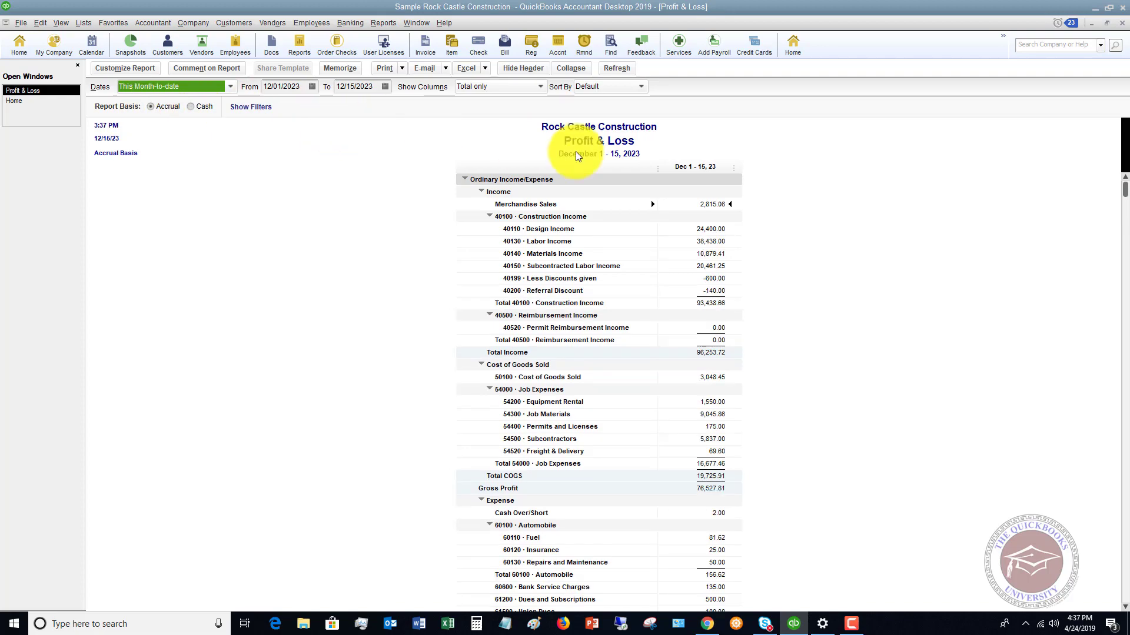
{"action": "scroll", "coordinate": [638, 173], "scroll_direction": "down", "scroll_amount": 13}
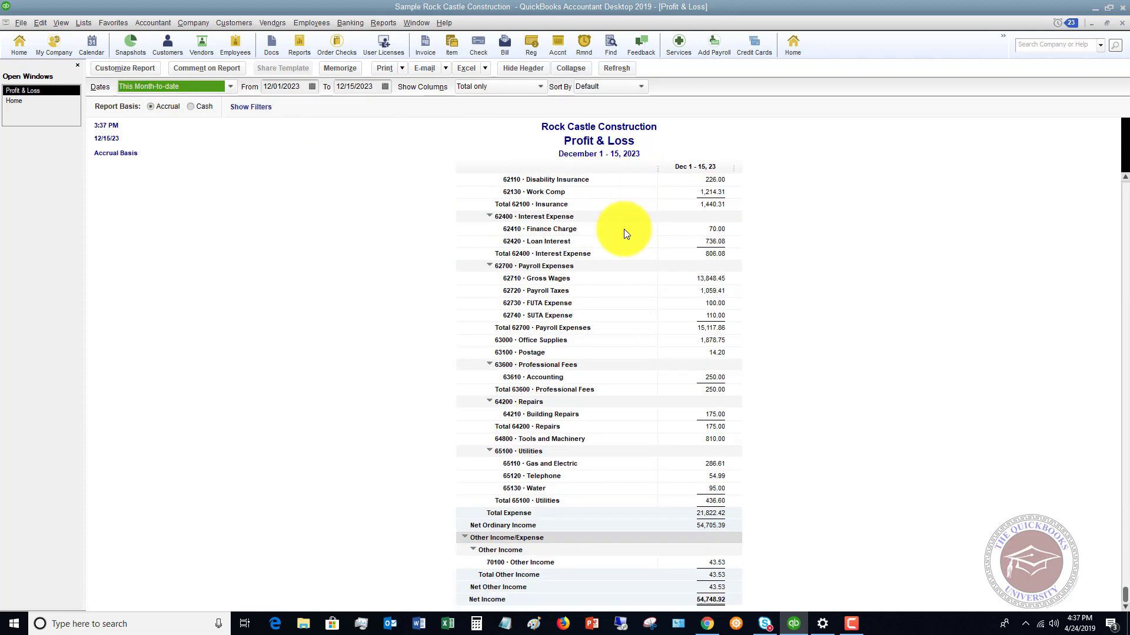
{"action": "scroll", "coordinate": [624, 231], "scroll_direction": "up", "scroll_amount": 13}
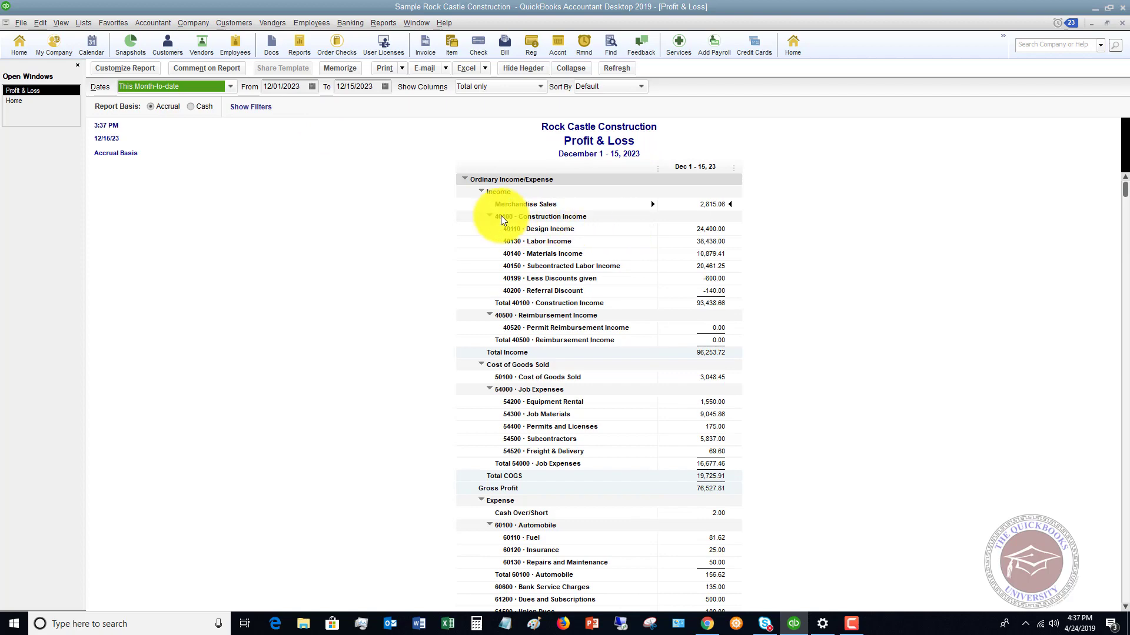
{"action": "scroll", "coordinate": [505, 306], "scroll_direction": "down", "scroll_amount": 2}
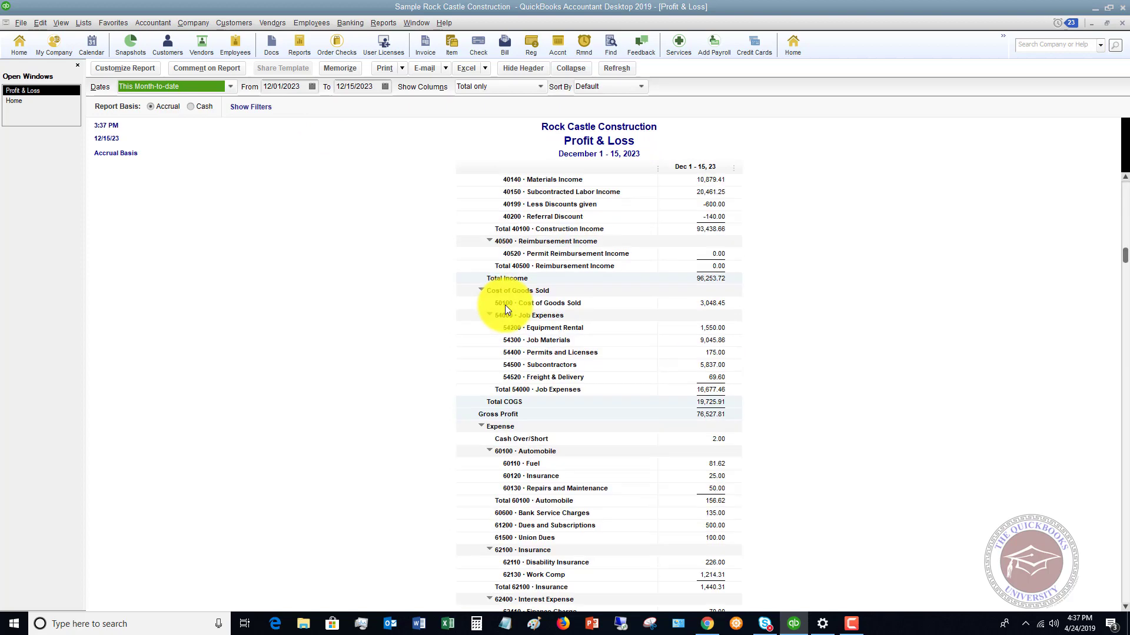
{"action": "scroll", "coordinate": [507, 340], "scroll_direction": "down", "scroll_amount": 2}
{"action": "scroll", "coordinate": [500, 337], "scroll_direction": "down", "scroll_amount": 8}
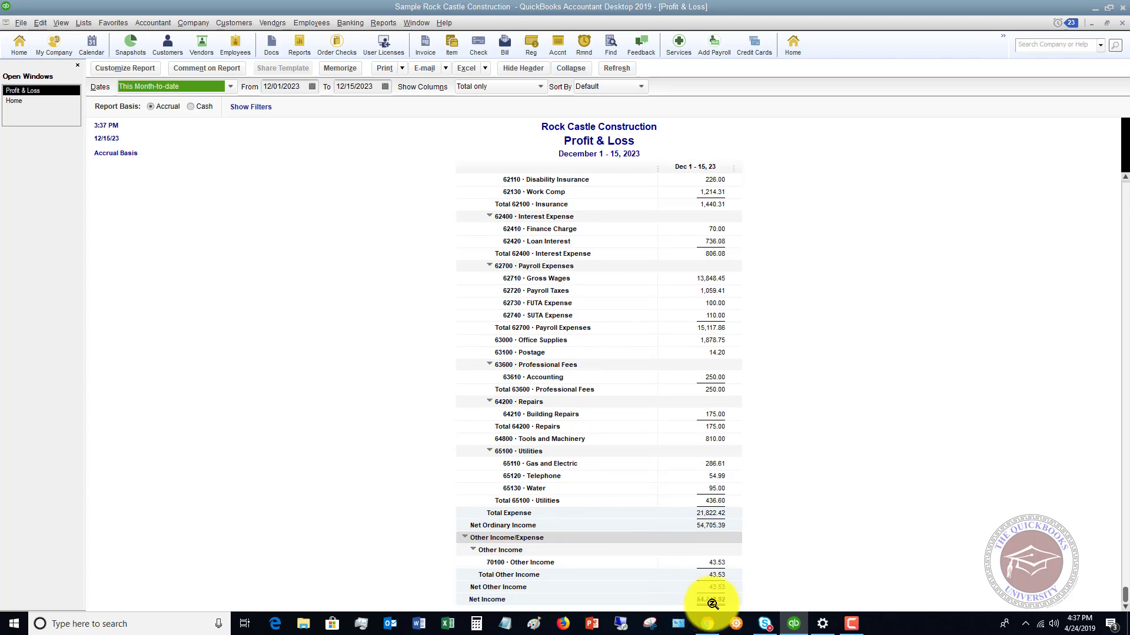
{"action": "scroll", "coordinate": [506, 373], "scroll_direction": "up", "scroll_amount": 13}
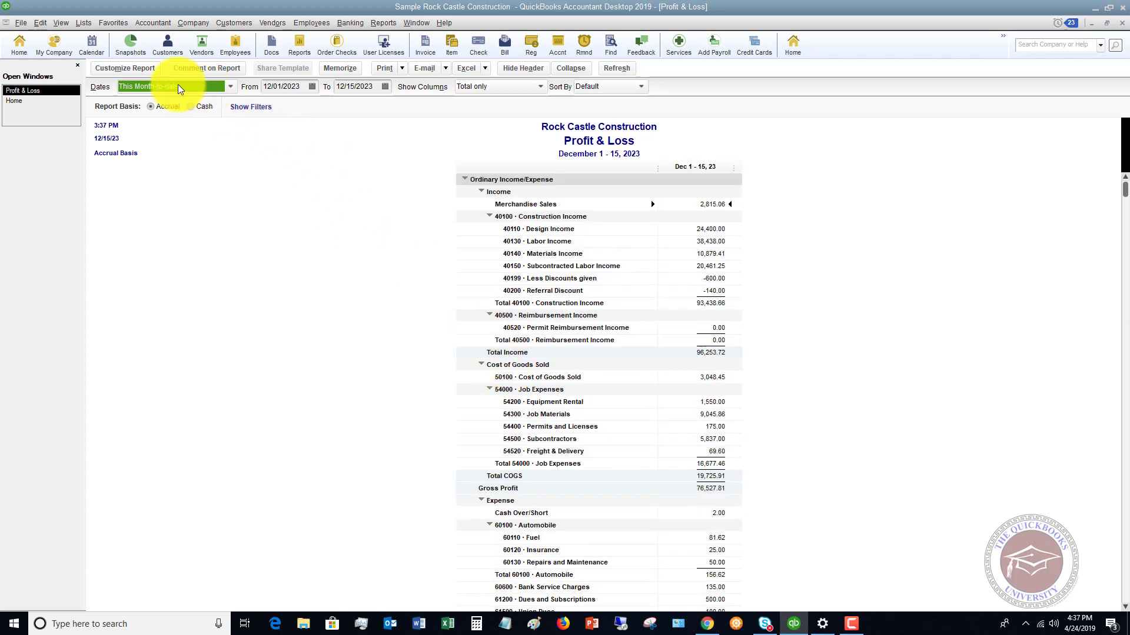
Set the report dates to This Fiscal Year-to-date, 01/01/2023 to 12/15/2023, keeping Total only.
{"action": "left_click", "coordinate": [230, 86]}
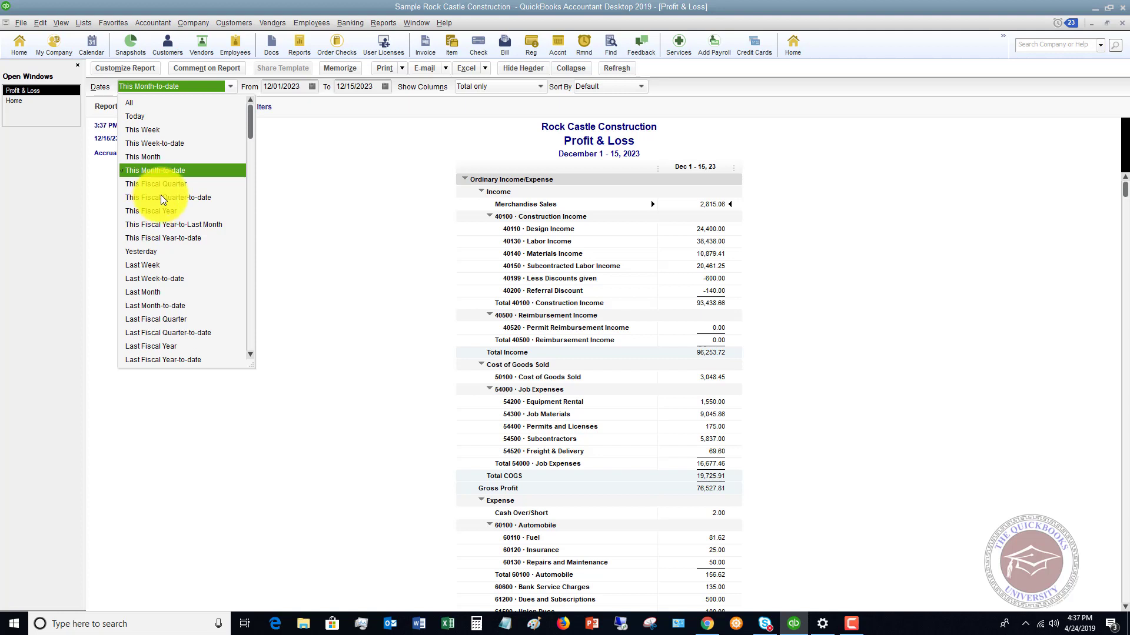
{"action": "left_click", "coordinate": [155, 237]}
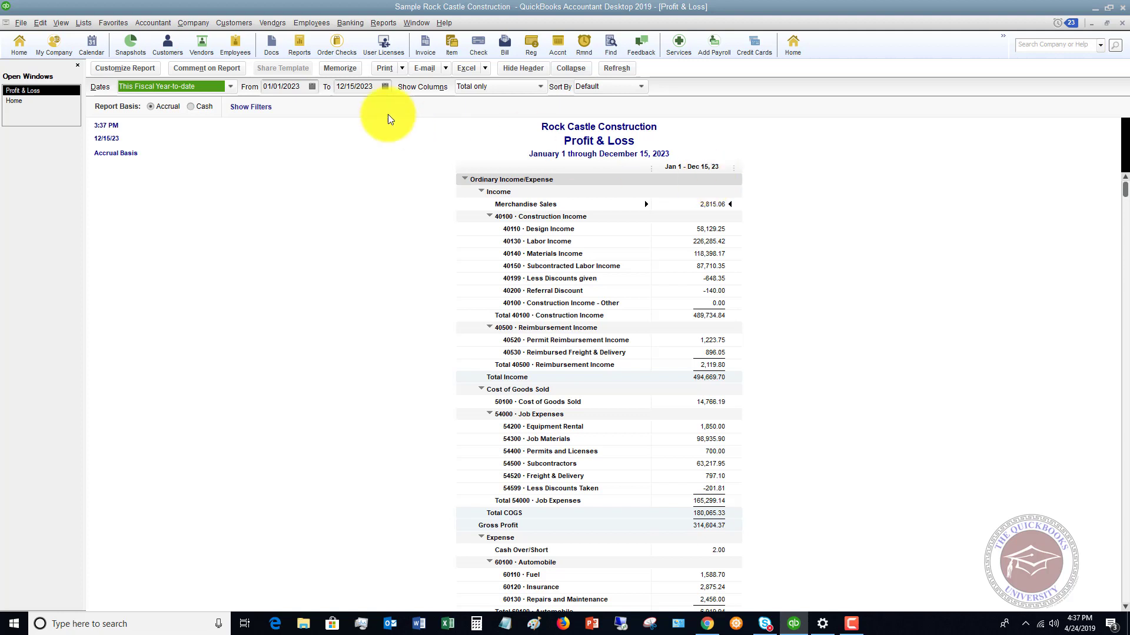
{"action": "left_click", "coordinate": [311, 87]}
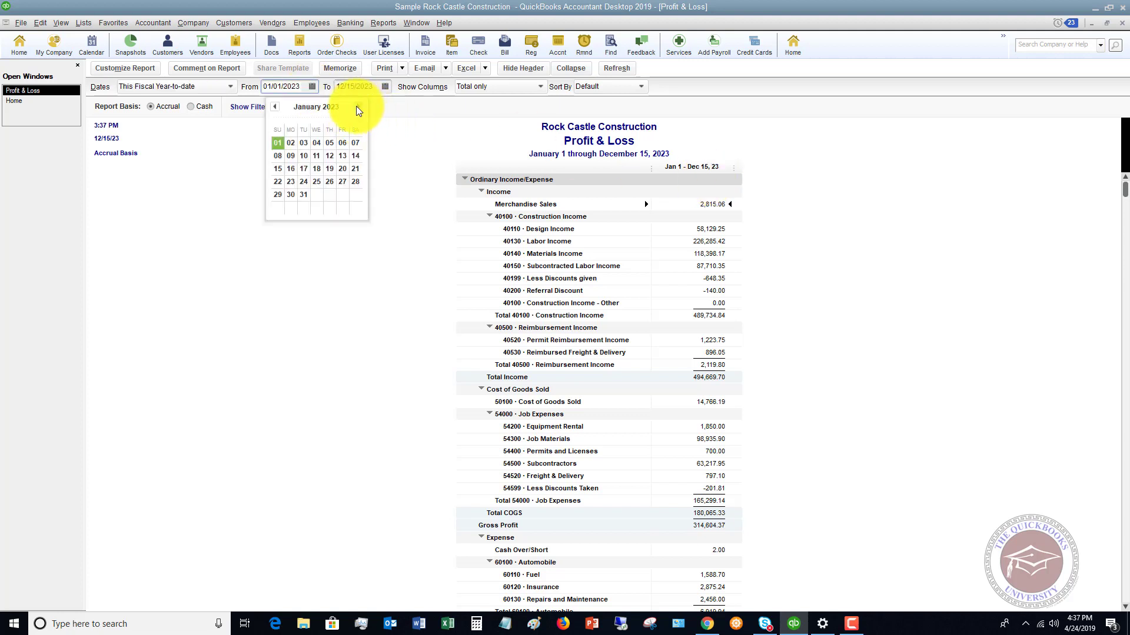
{"action": "left_click", "coordinate": [424, 110]}
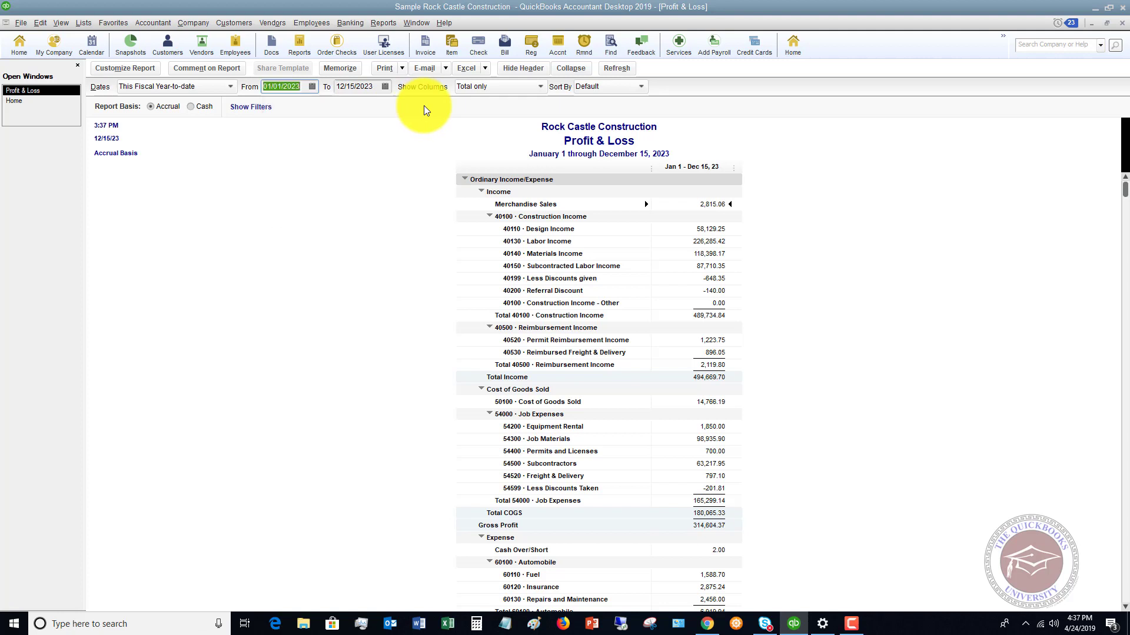
{"action": "left_click", "coordinate": [540, 86]}
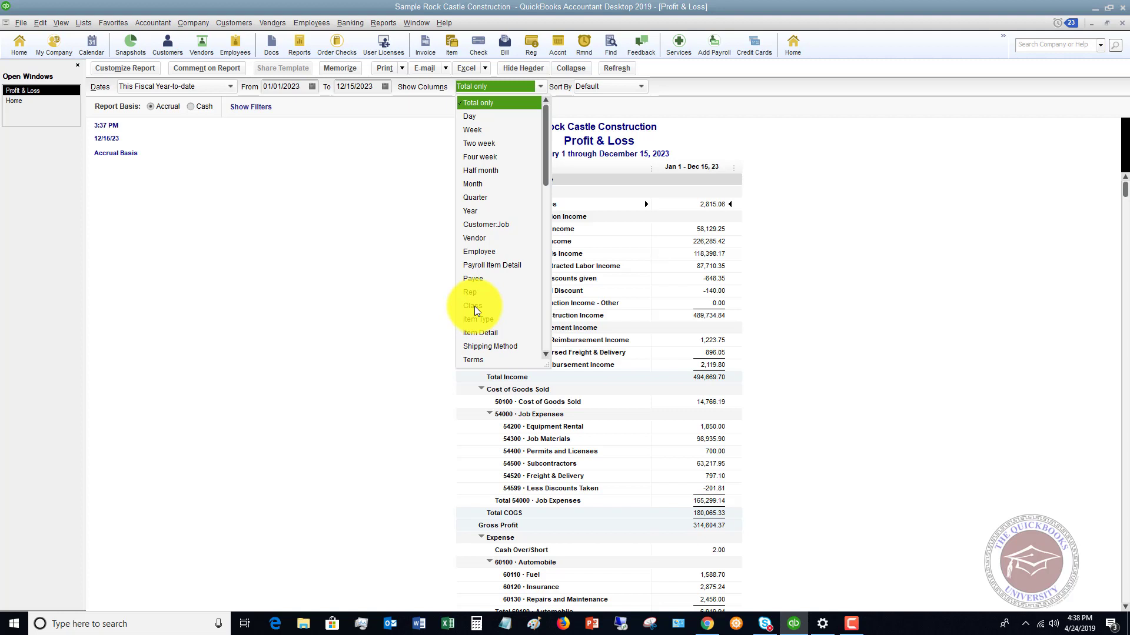
{"action": "left_click", "coordinate": [383, 170]}
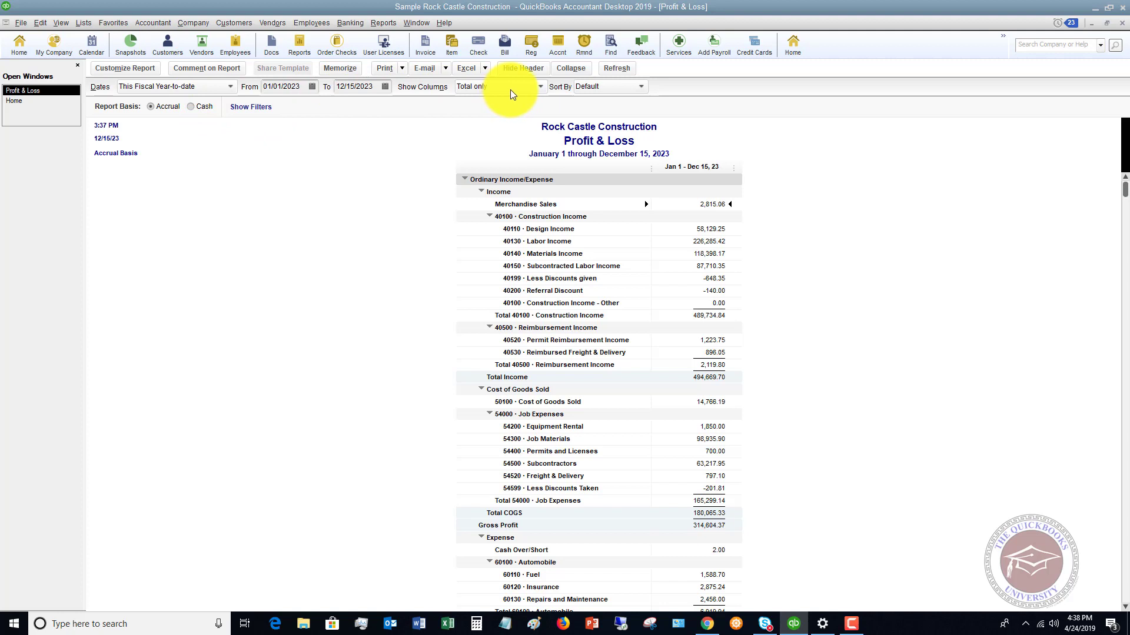
Set dates to This Fiscal Year, add Previous Year and $ Change columns, then view Filters.
{"action": "left_click", "coordinate": [125, 70]}
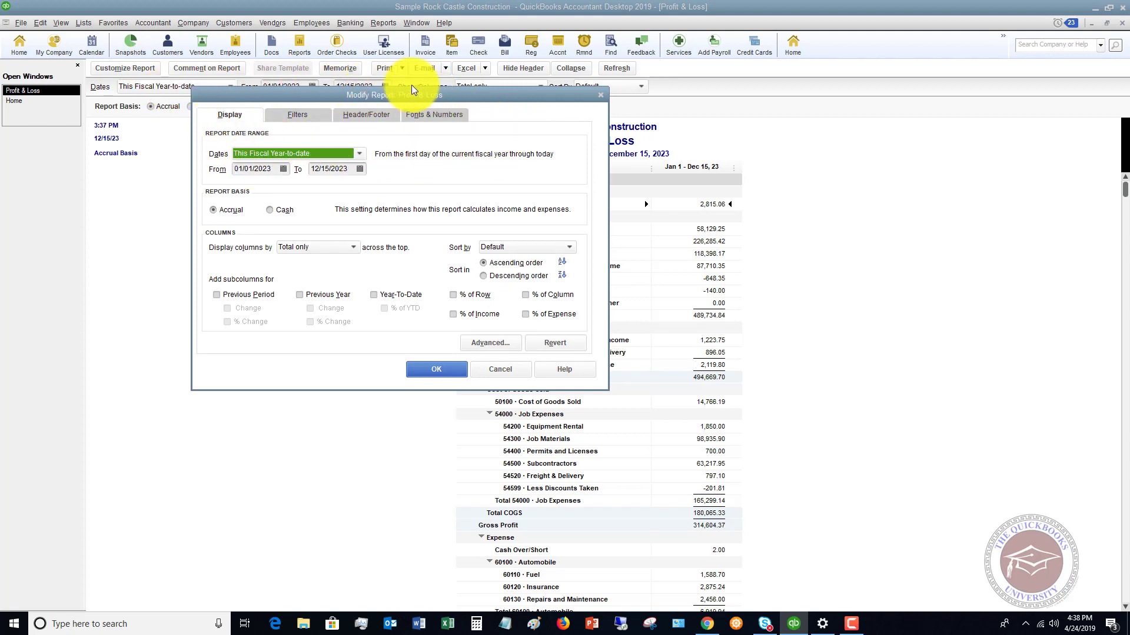
{"action": "left_click", "coordinate": [355, 153]}
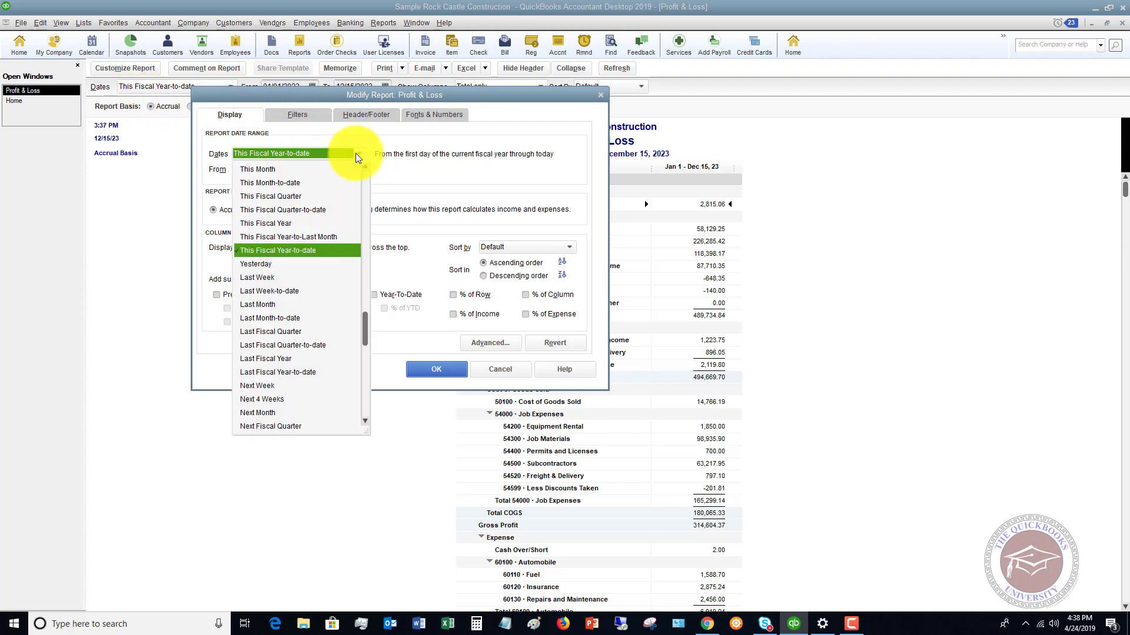
{"action": "left_click", "coordinate": [281, 224]}
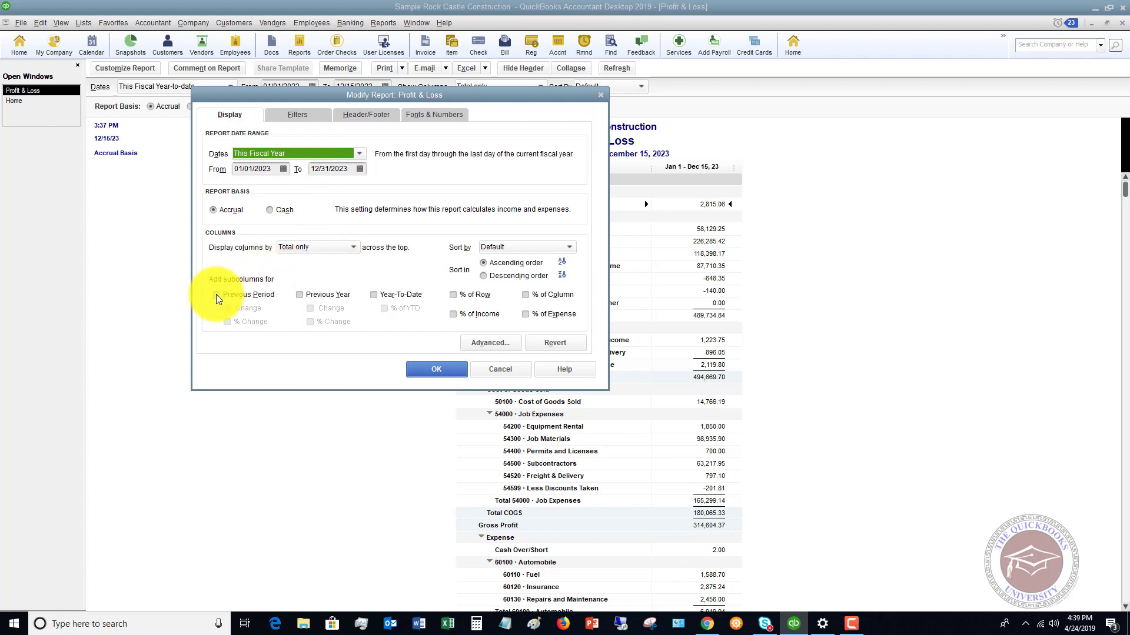
{"action": "left_click", "coordinate": [299, 294]}
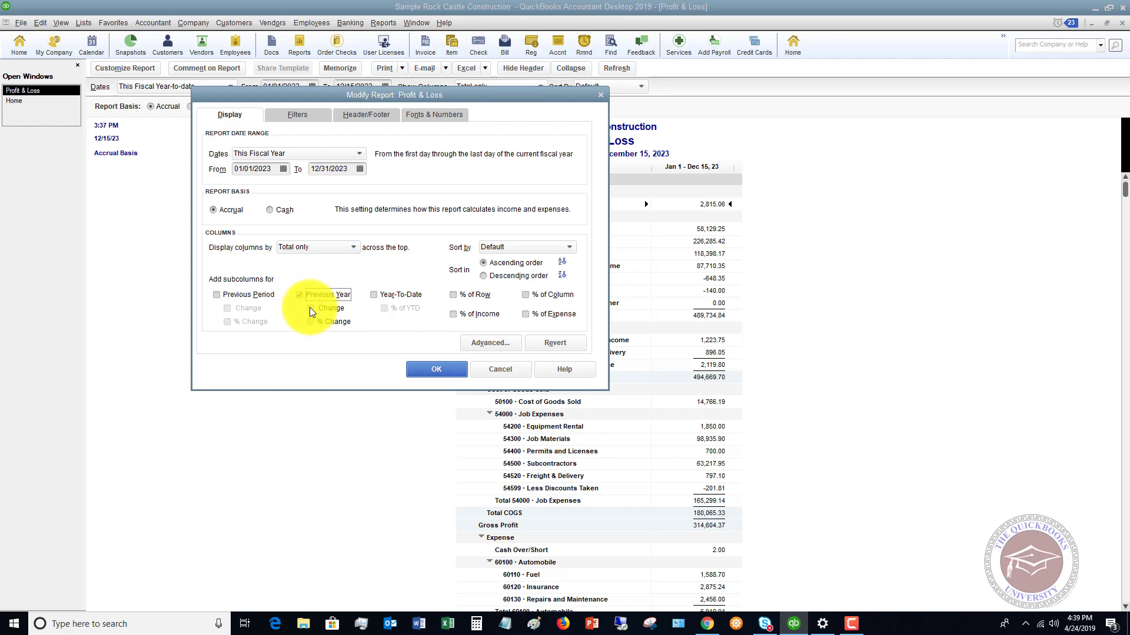
{"action": "left_click", "coordinate": [310, 307]}
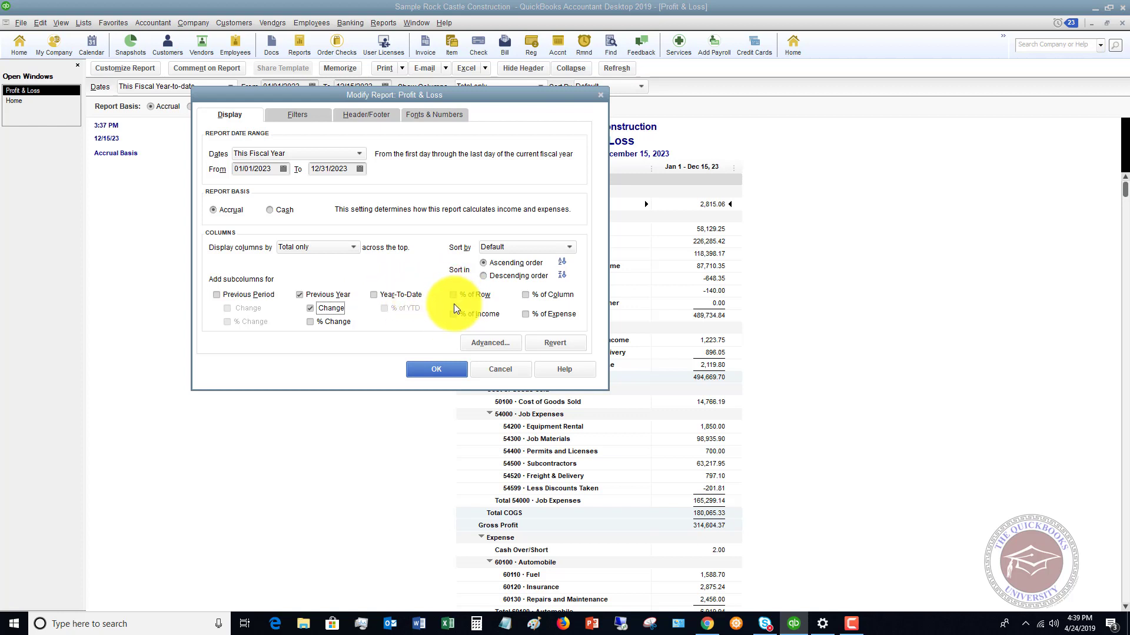
{"action": "left_click", "coordinate": [296, 118]}
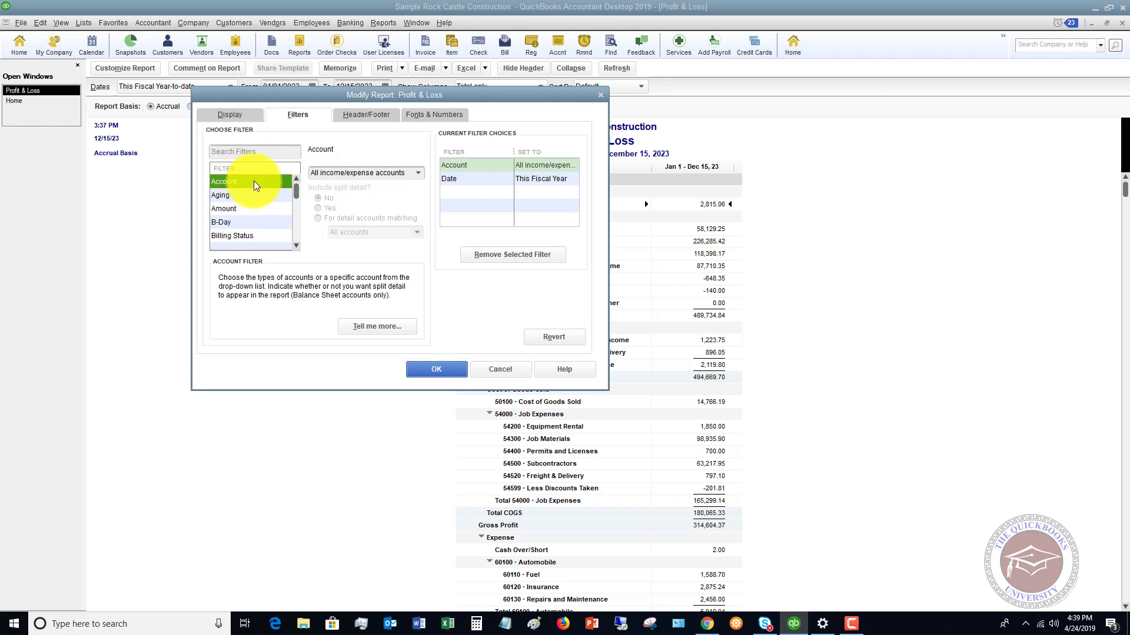
Set the Account filter to select multiple specific accounts.
{"action": "left_click", "coordinate": [420, 178]}
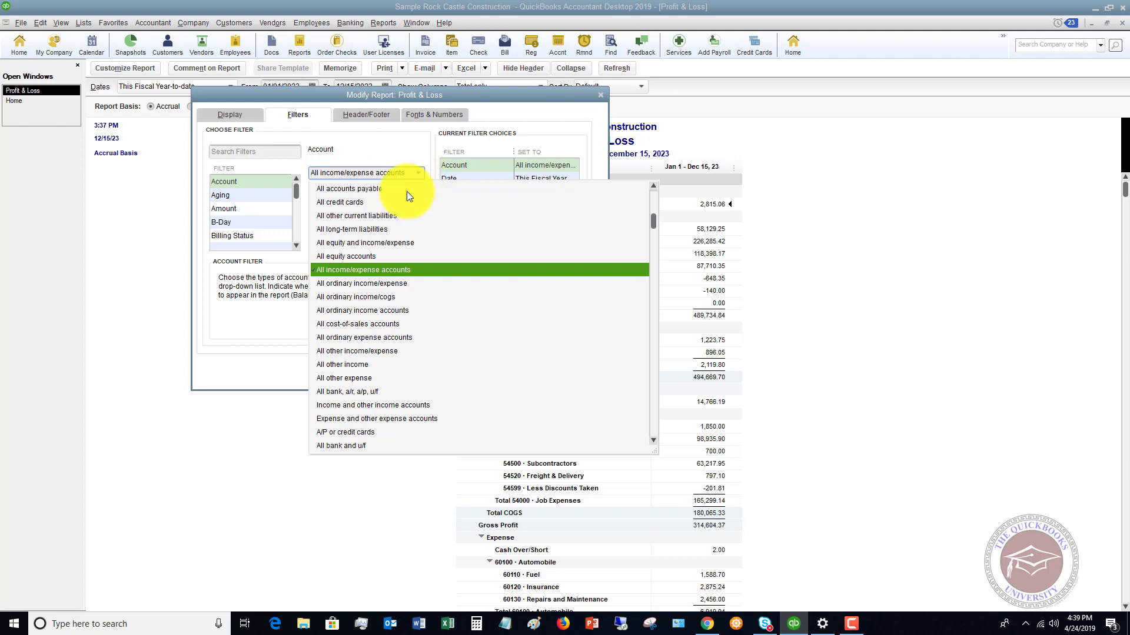
{"action": "scroll", "coordinate": [400, 225], "scroll_direction": "up", "scroll_amount": 5}
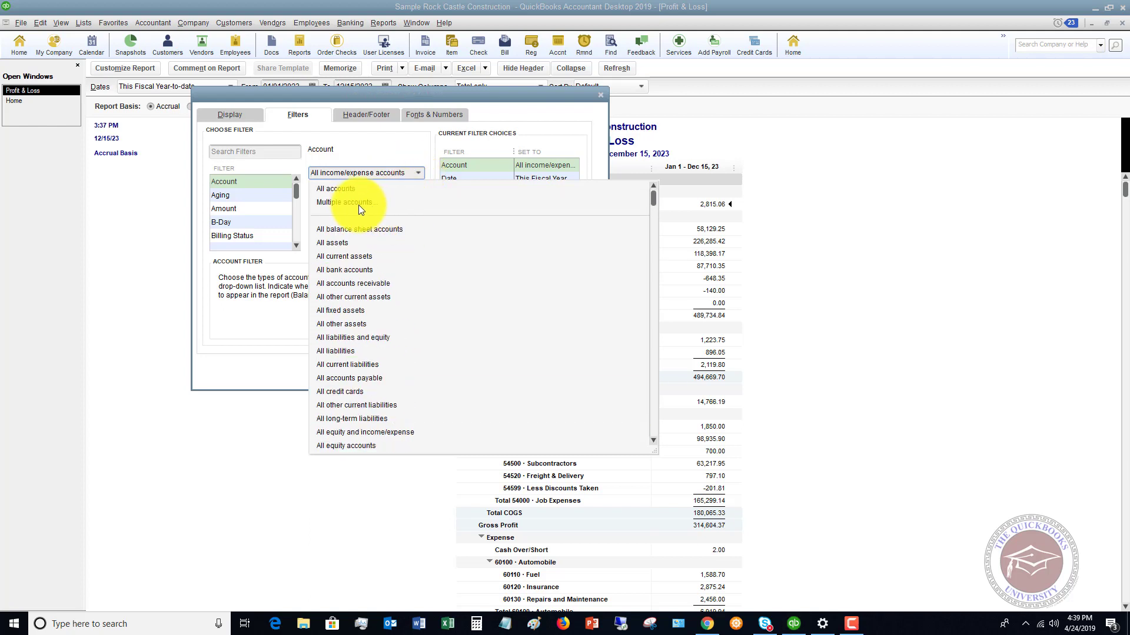
{"action": "left_click", "coordinate": [358, 204]}
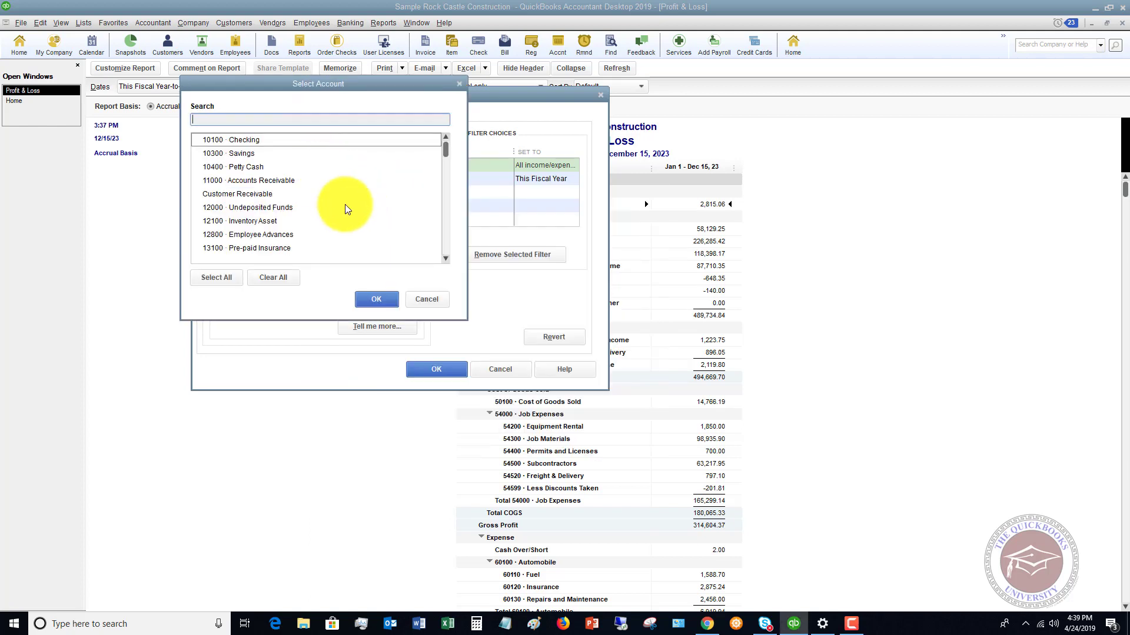
{"action": "scroll", "coordinate": [344, 204], "scroll_direction": "down", "scroll_amount": 12}
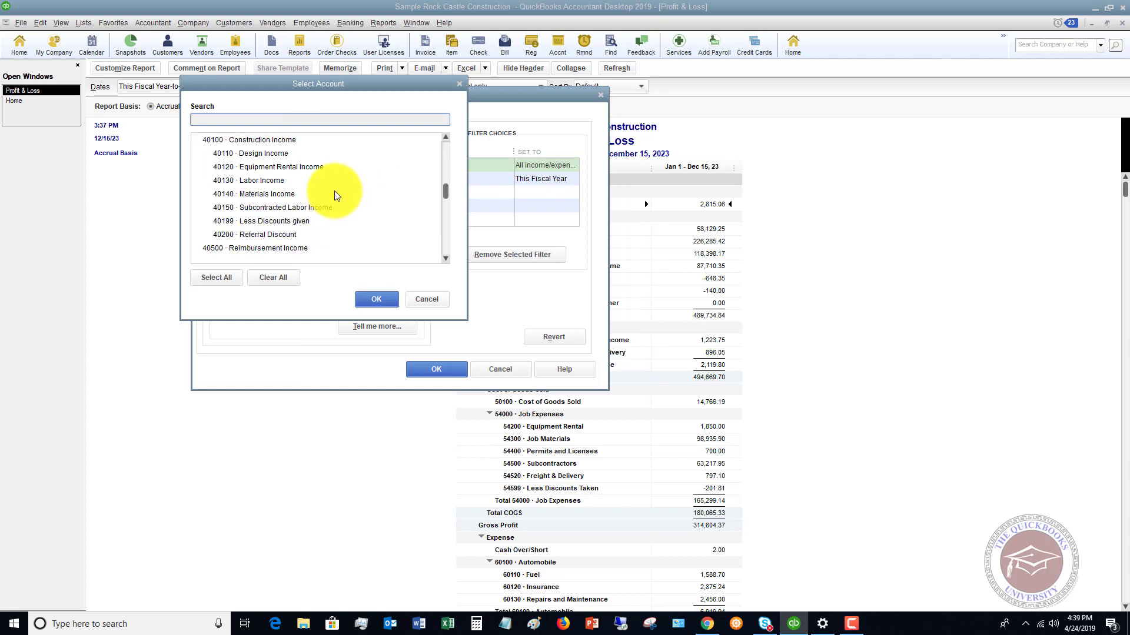
{"action": "scroll", "coordinate": [334, 191], "scroll_direction": "up", "scroll_amount": 2}
{"action": "scroll", "coordinate": [307, 200], "scroll_direction": "down", "scroll_amount": 1}
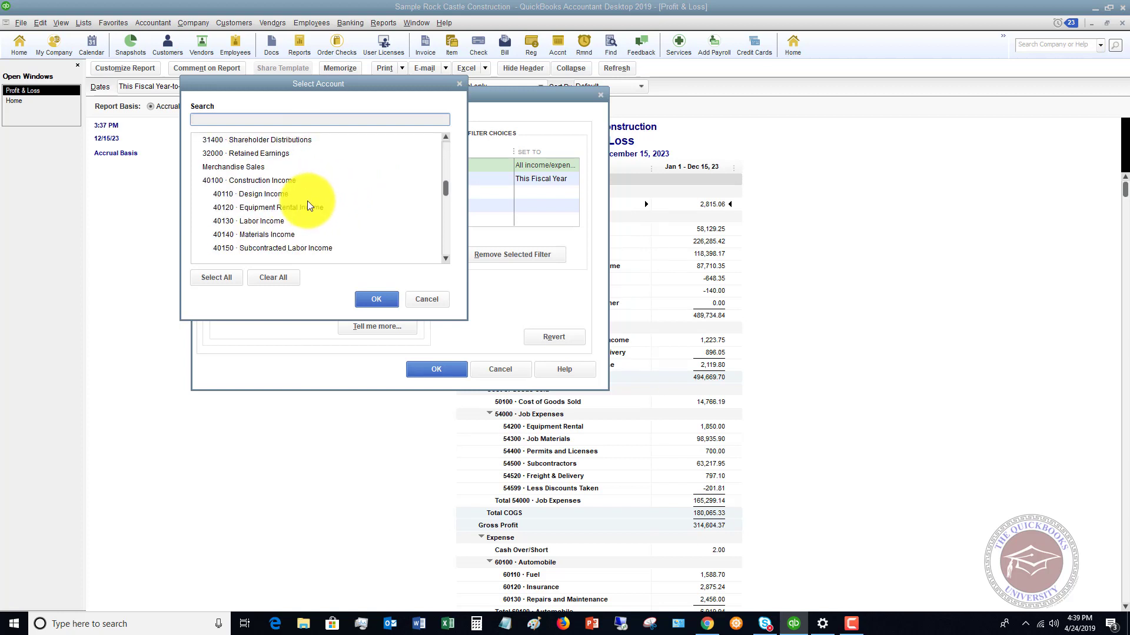
Include income accounts 40100 through 40200 in the filter and rebuild the report.
{"action": "left_click", "coordinate": [198, 180]}
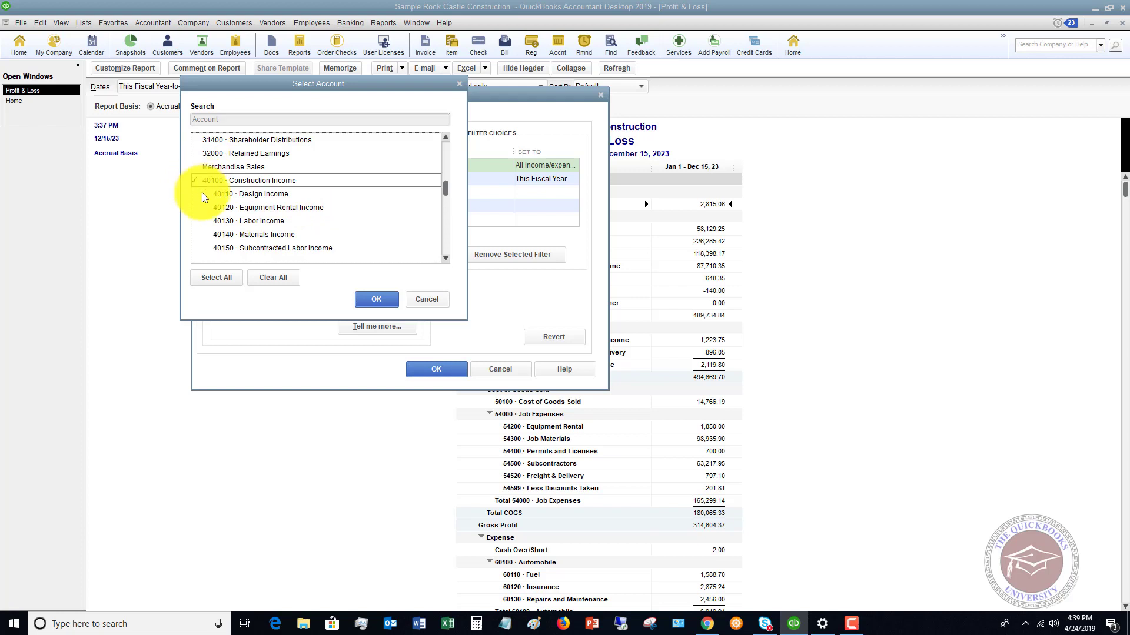
{"action": "left_click", "coordinate": [202, 193]}
{"action": "left_click", "coordinate": [202, 205]}
{"action": "left_click", "coordinate": [200, 222]}
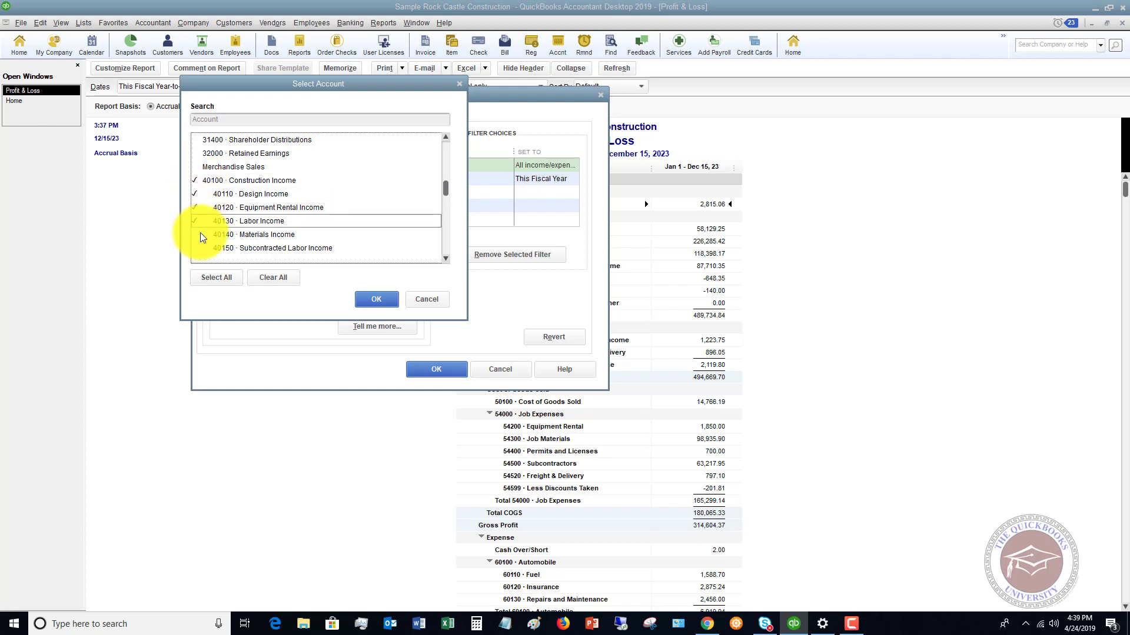
{"action": "left_click", "coordinate": [200, 234]}
{"action": "left_click", "coordinate": [200, 246]}
{"action": "scroll", "coordinate": [199, 235], "scroll_direction": "down", "scroll_amount": 1}
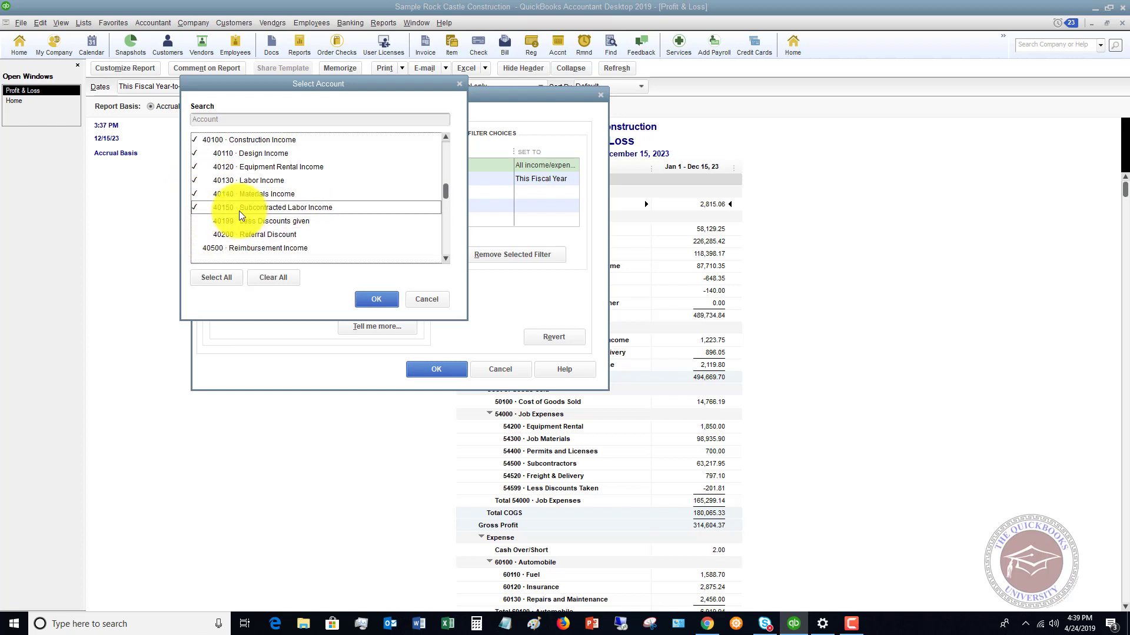
{"action": "left_click", "coordinate": [196, 221]}
{"action": "left_click", "coordinate": [201, 234]}
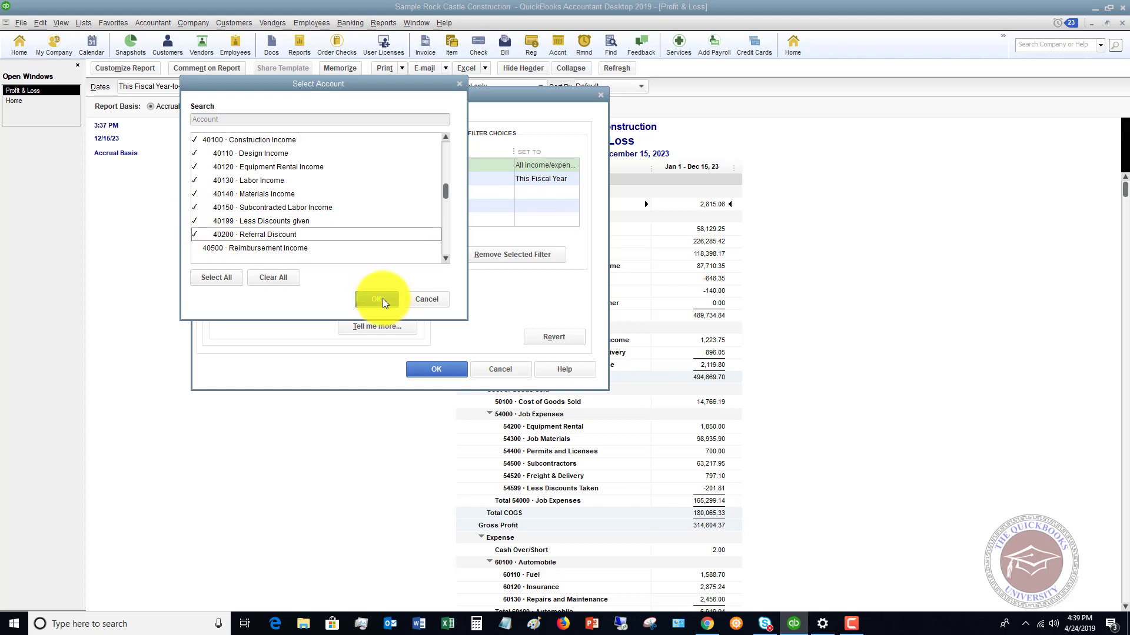
{"action": "left_click", "coordinate": [382, 298]}
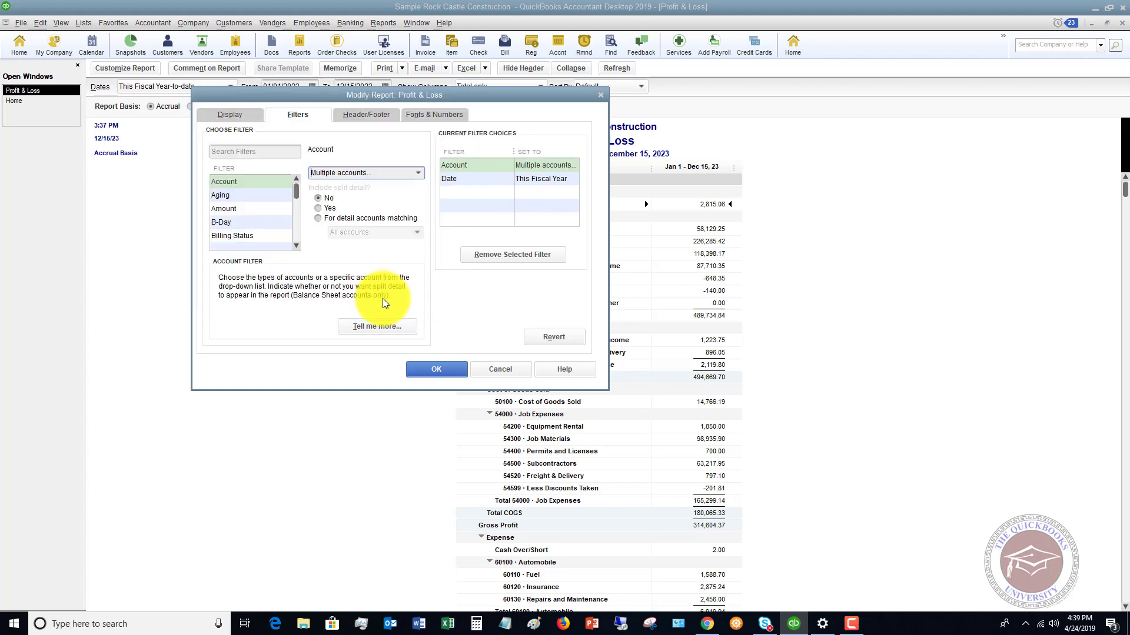
{"action": "left_click", "coordinate": [443, 370]}
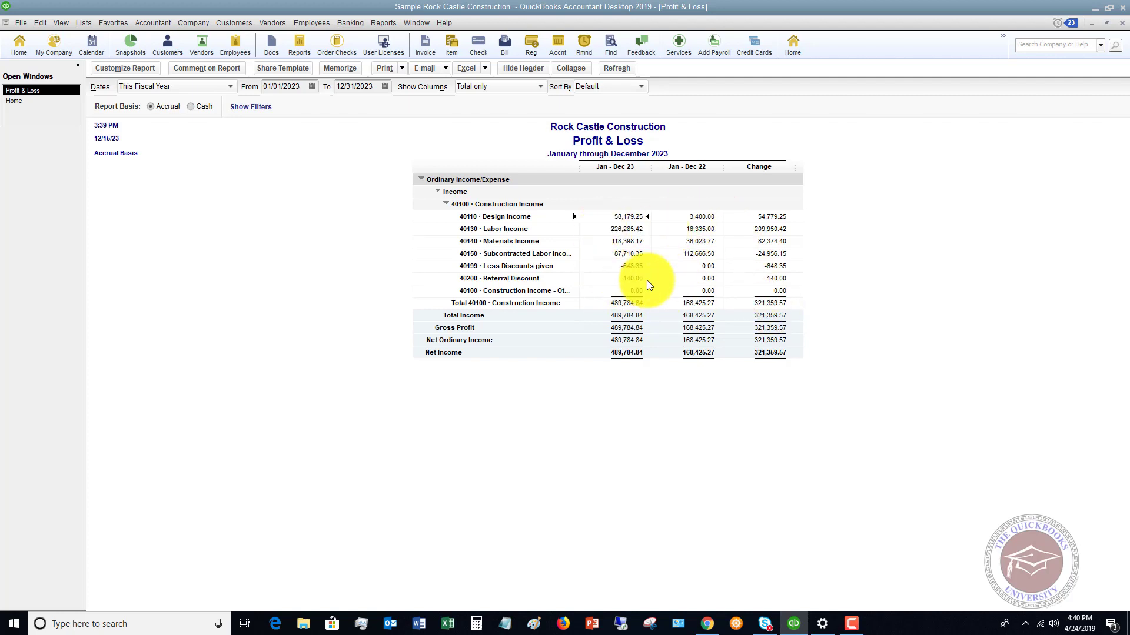
Remove the Account filter, leaving only the This Fiscal Year date filter.
{"action": "left_click", "coordinate": [136, 70]}
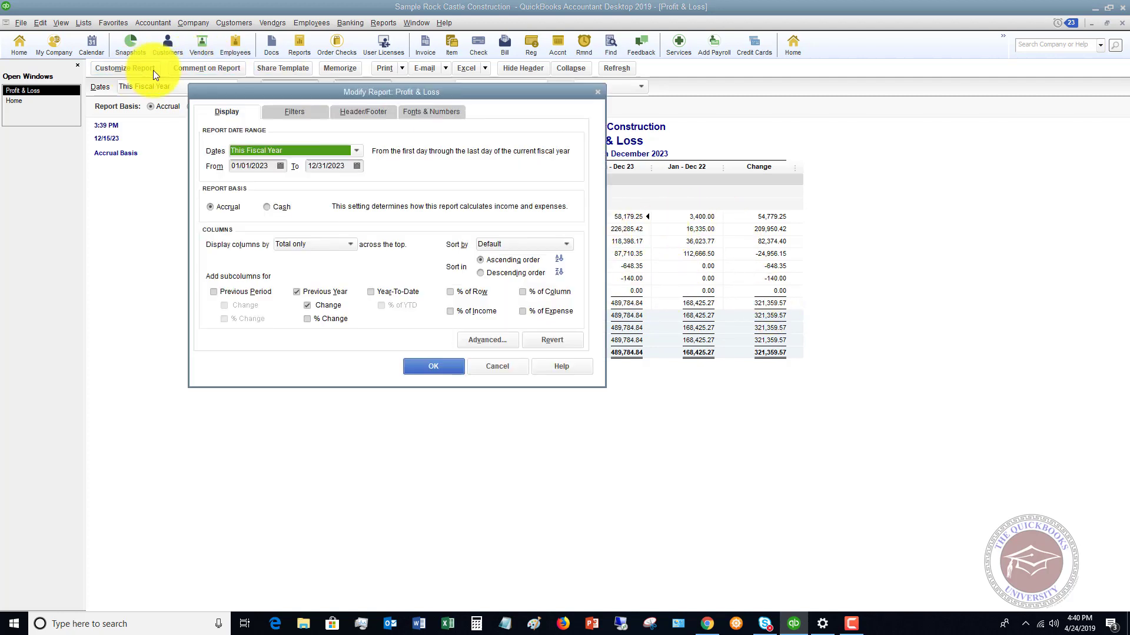
{"action": "left_click", "coordinate": [296, 110]}
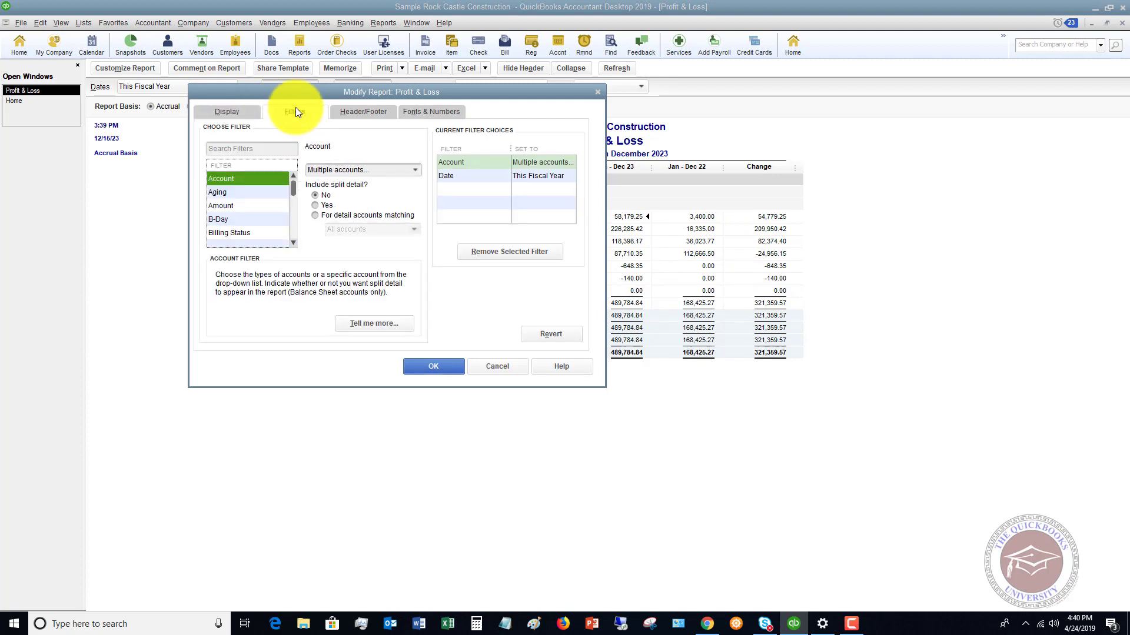
{"action": "left_click", "coordinate": [534, 162]}
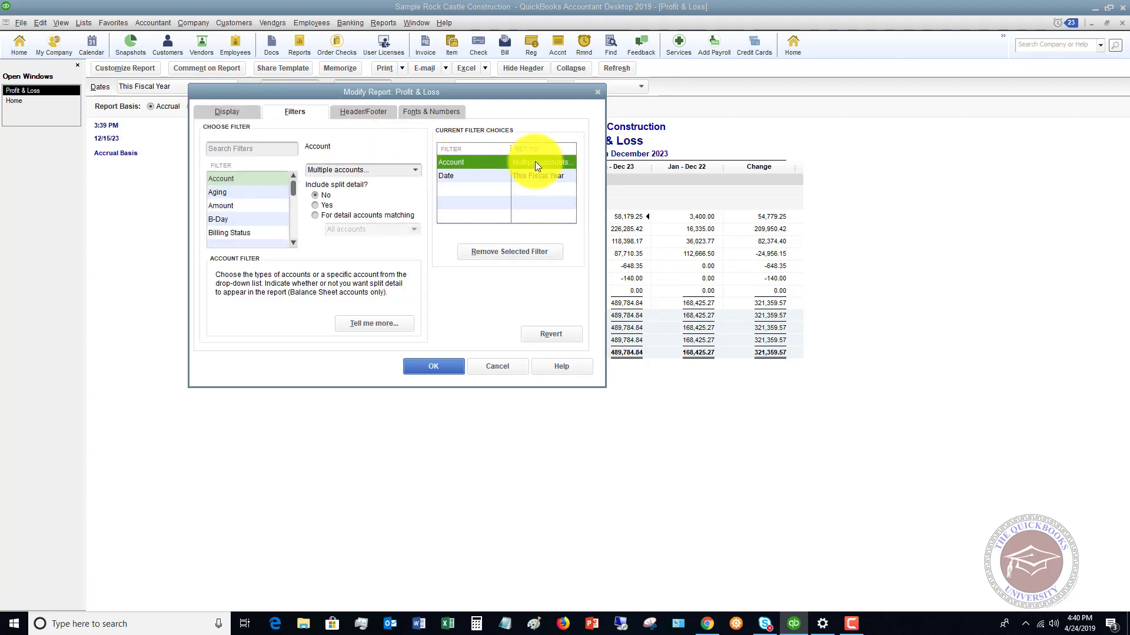
{"action": "left_click", "coordinate": [503, 253]}
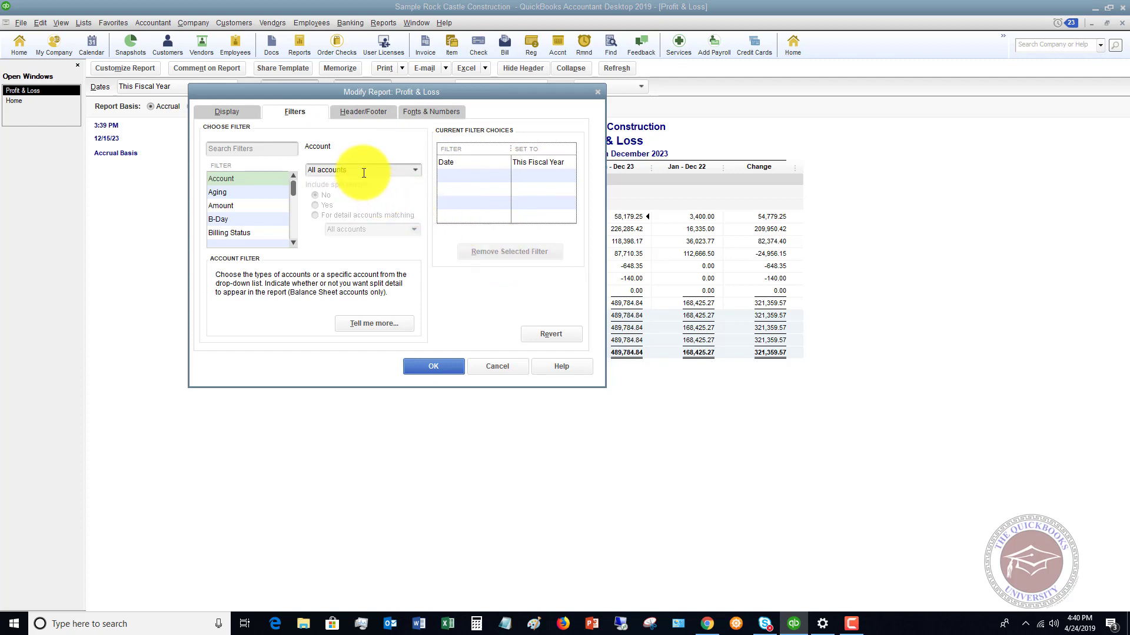
{"action": "left_click", "coordinate": [293, 242]}
{"action": "left_click", "coordinate": [294, 242]}
{"action": "left_click", "coordinate": [294, 243]}
{"action": "left_click", "coordinate": [294, 243]}
{"action": "left_click", "coordinate": [294, 242]}
{"action": "left_click", "coordinate": [294, 243]}
{"action": "left_click", "coordinate": [294, 243]}
{"action": "left_click", "coordinate": [293, 242]}
{"action": "left_click", "coordinate": [293, 243]}
{"action": "left_click", "coordinate": [294, 242]}
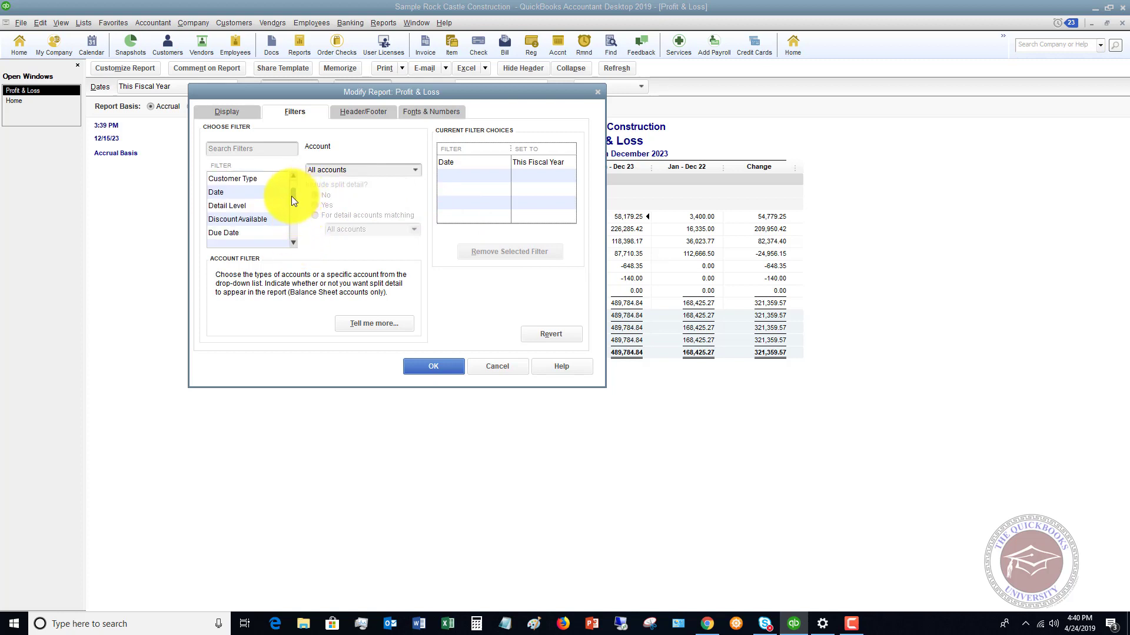
{"action": "left_click_drag", "start_coordinate": [291, 196], "coordinate": [294, 178]}
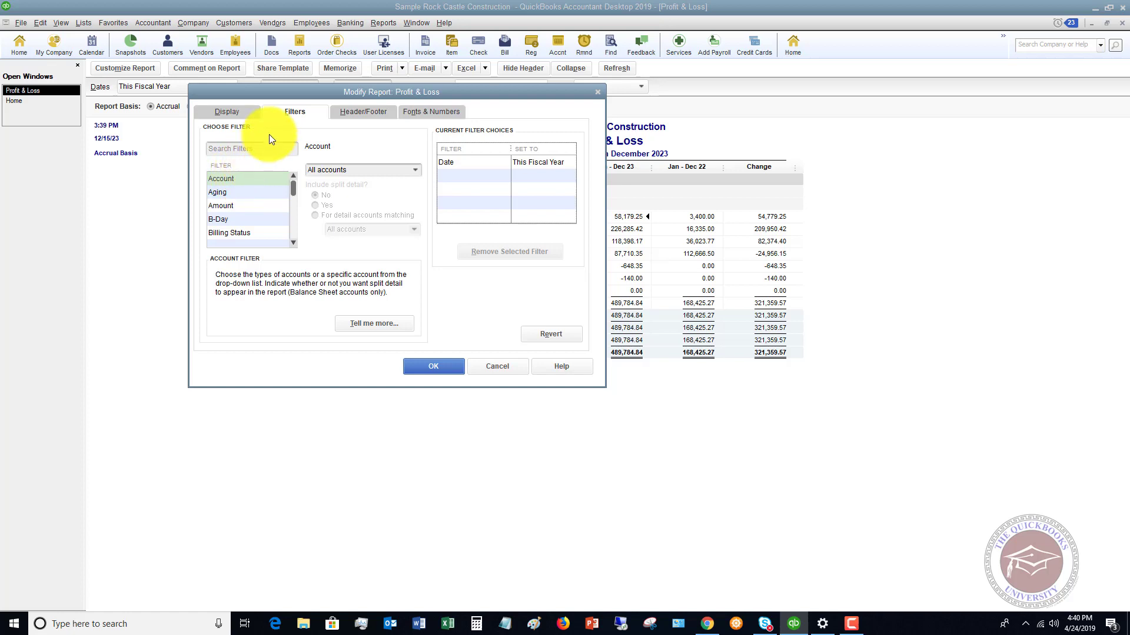
Center the report's header and footer page layout alignment.
{"action": "left_click", "coordinate": [357, 113]}
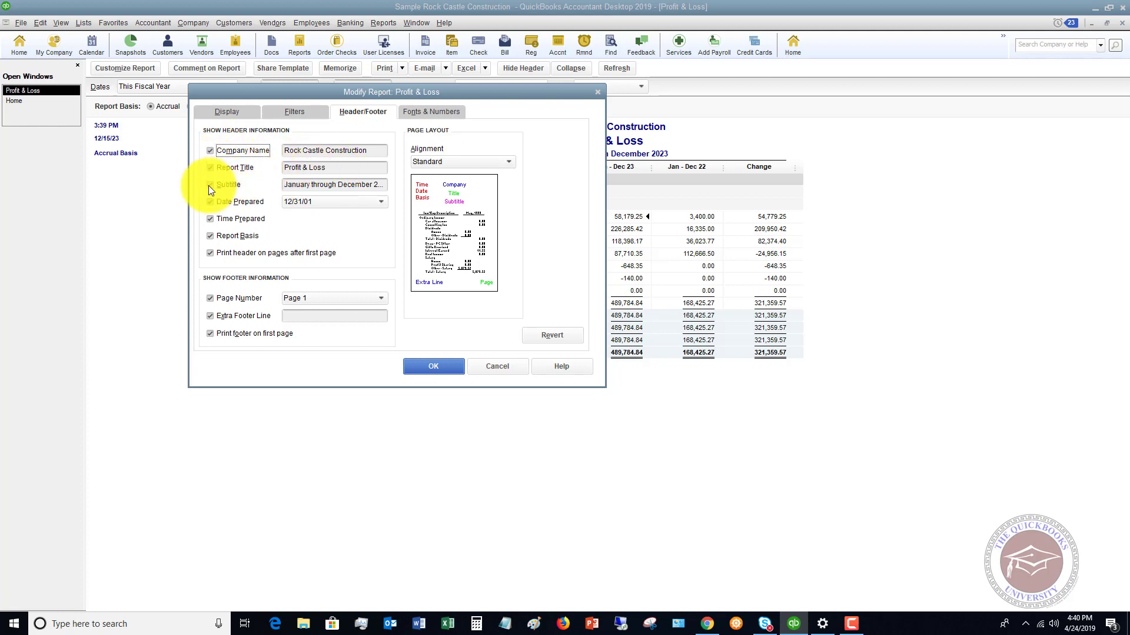
{"action": "left_click", "coordinate": [210, 219]}
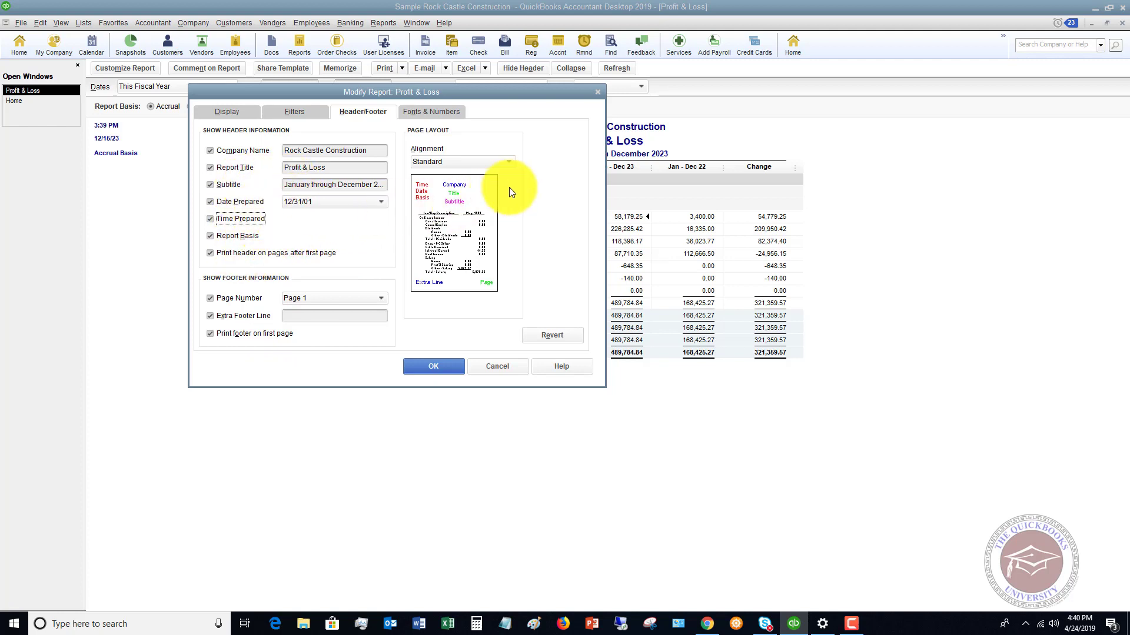
{"action": "left_click", "coordinate": [511, 162]}
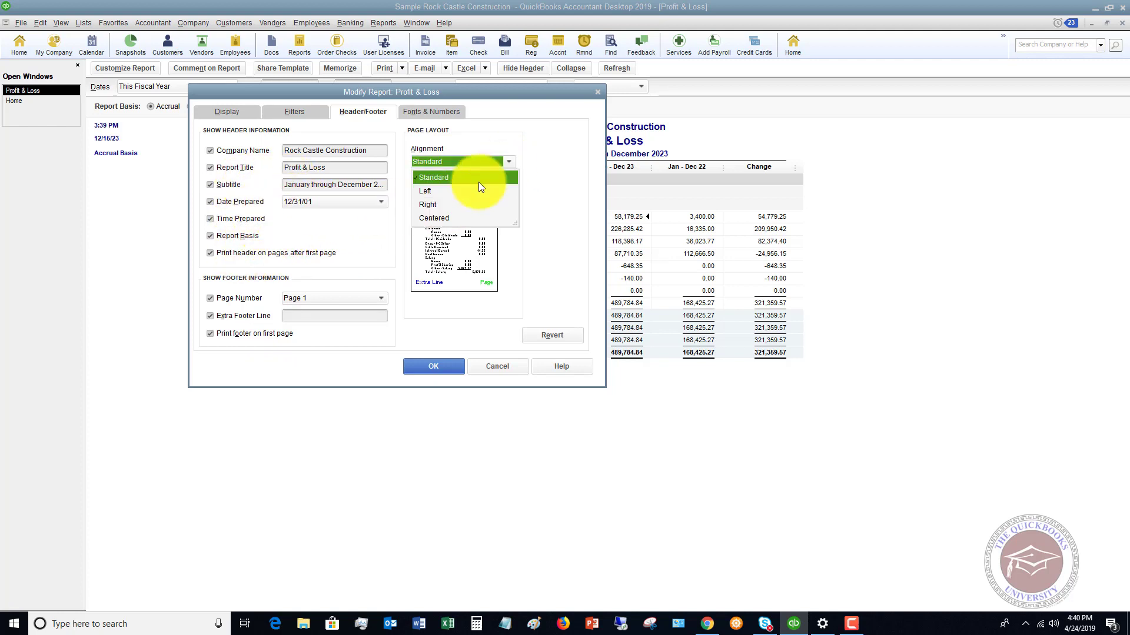
{"action": "left_click", "coordinate": [433, 219]}
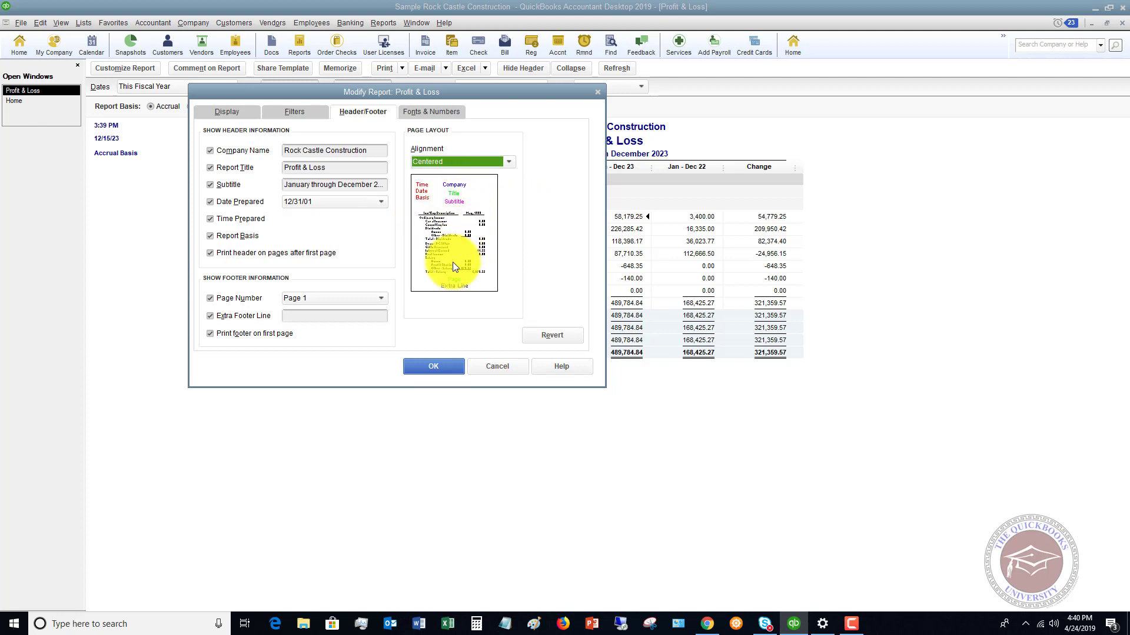
Make the company name purple, underlined Arial Rounded MT Bold Oblique 18, applied to all related text.
{"action": "left_click", "coordinate": [431, 113]}
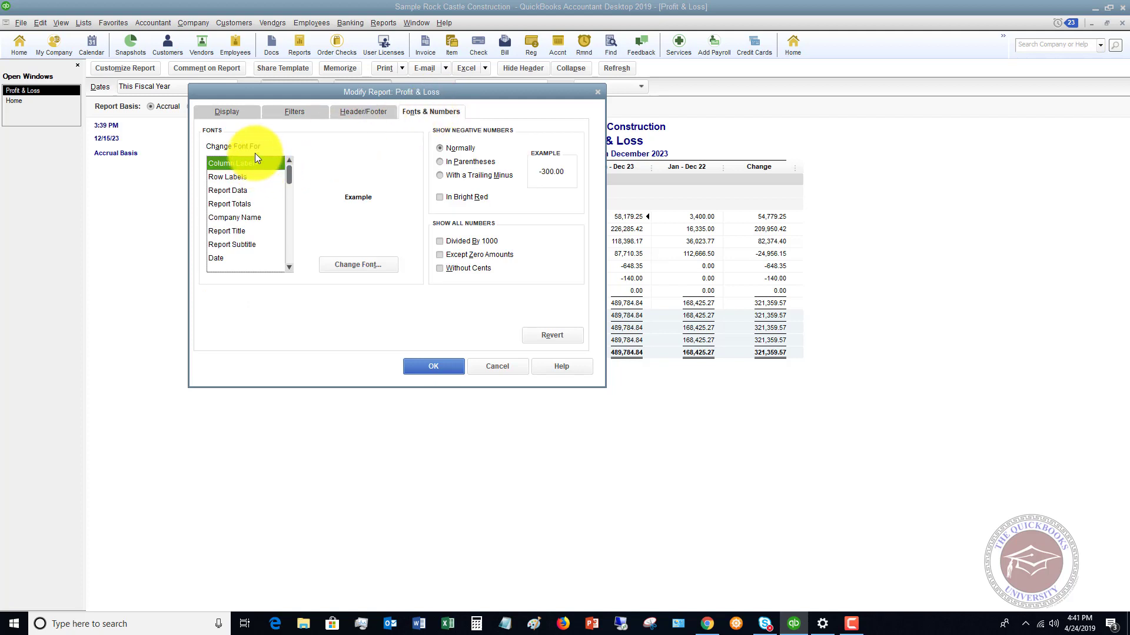
{"action": "left_click", "coordinate": [235, 218]}
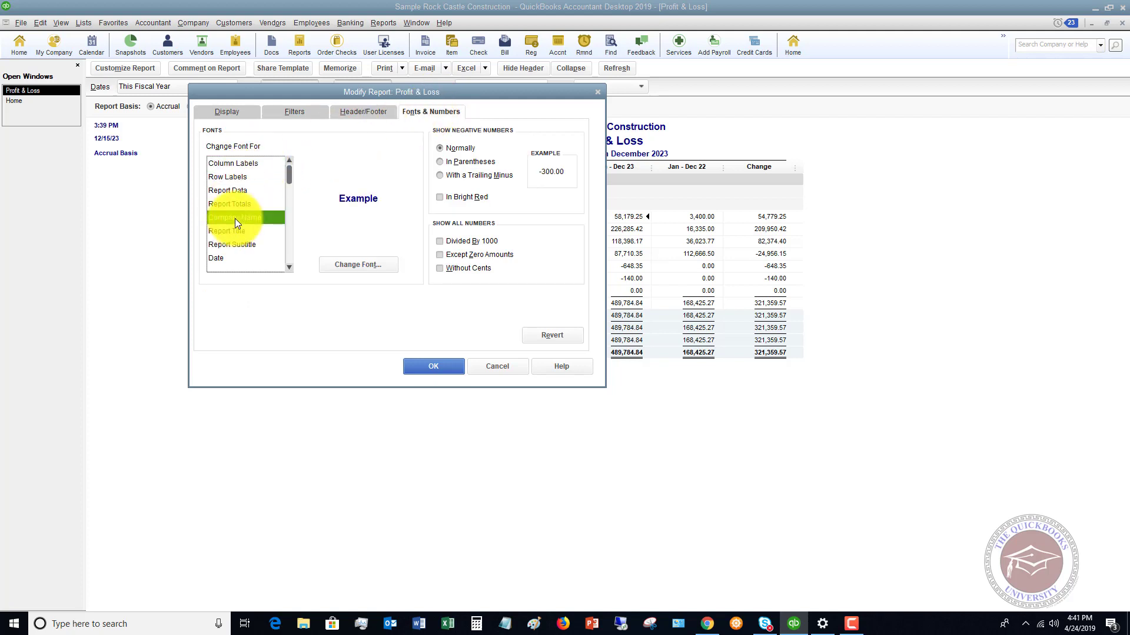
{"action": "left_click", "coordinate": [355, 263]}
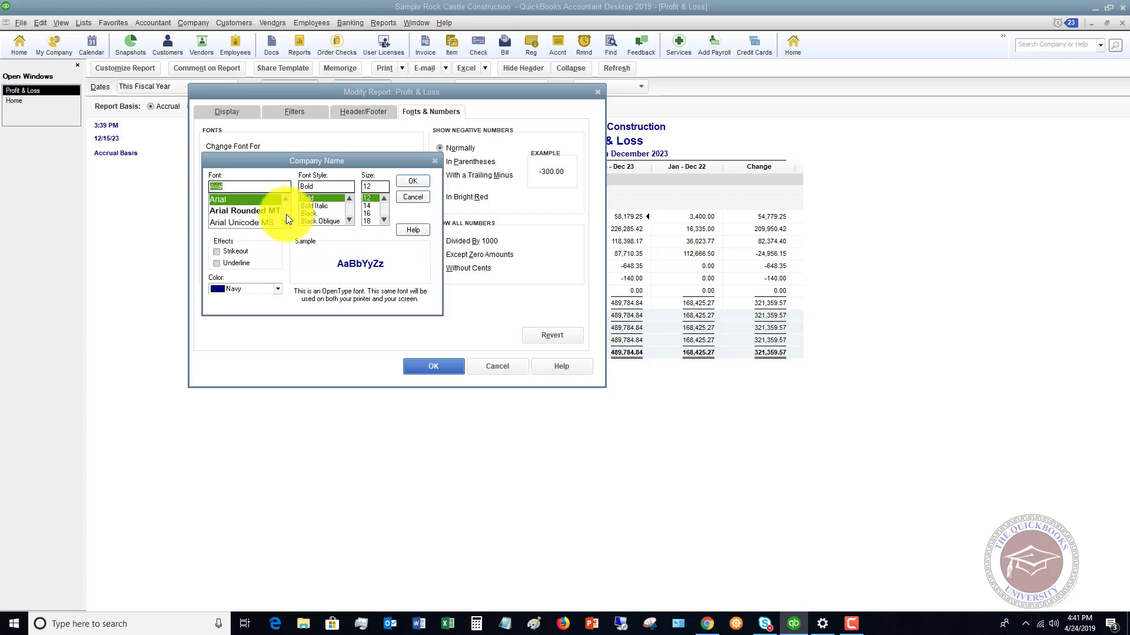
{"action": "left_click", "coordinate": [246, 212]}
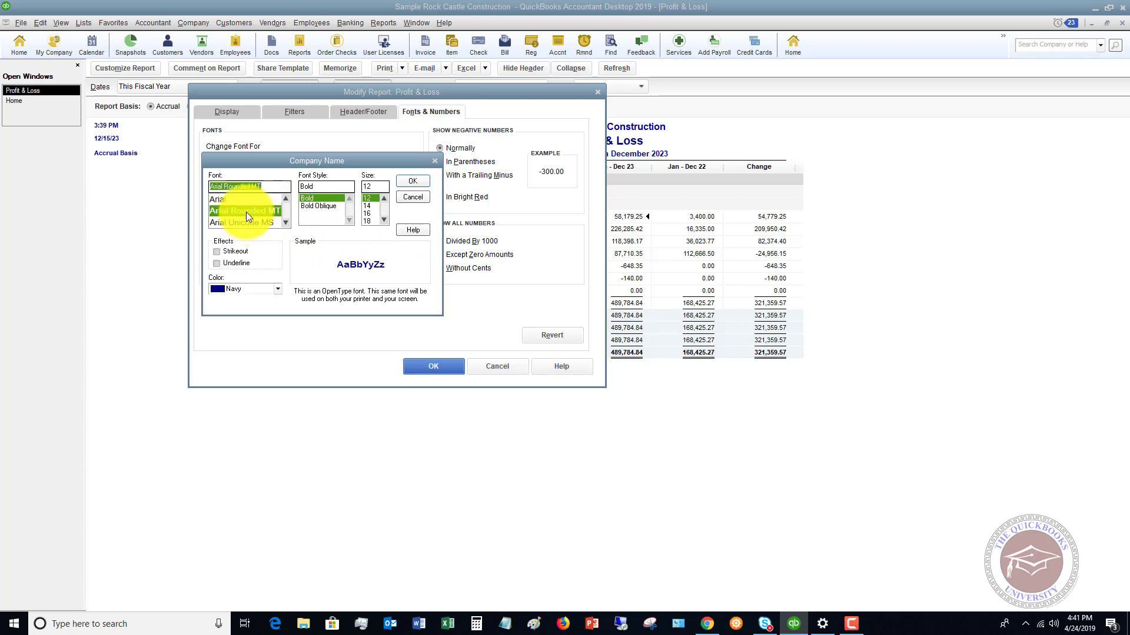
{"action": "left_click", "coordinate": [315, 205]}
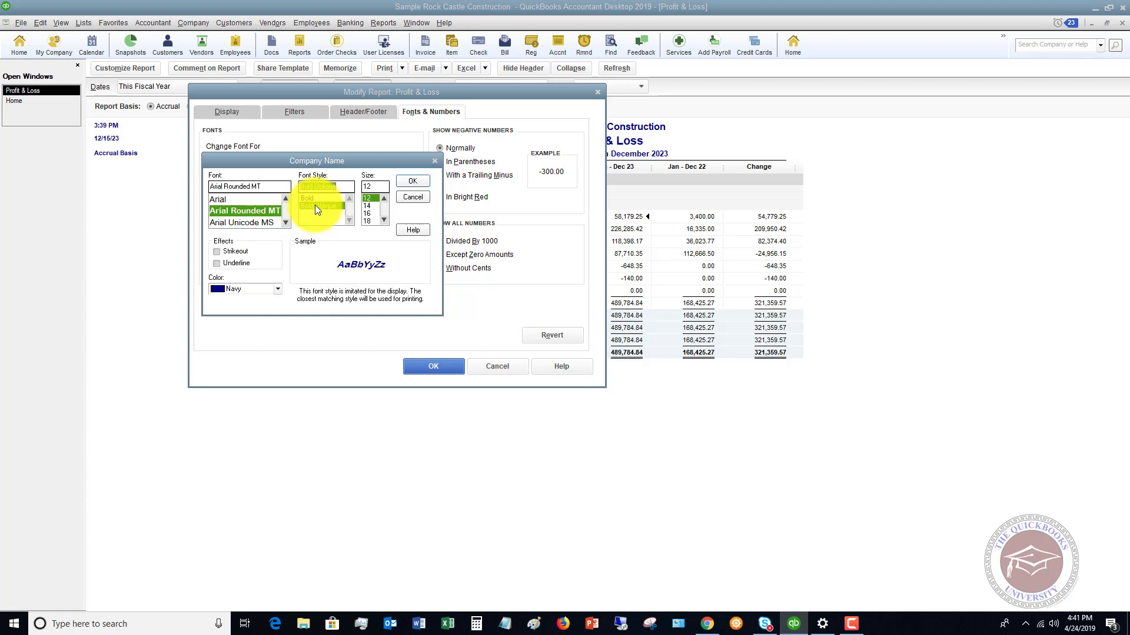
{"action": "left_click", "coordinate": [372, 221]}
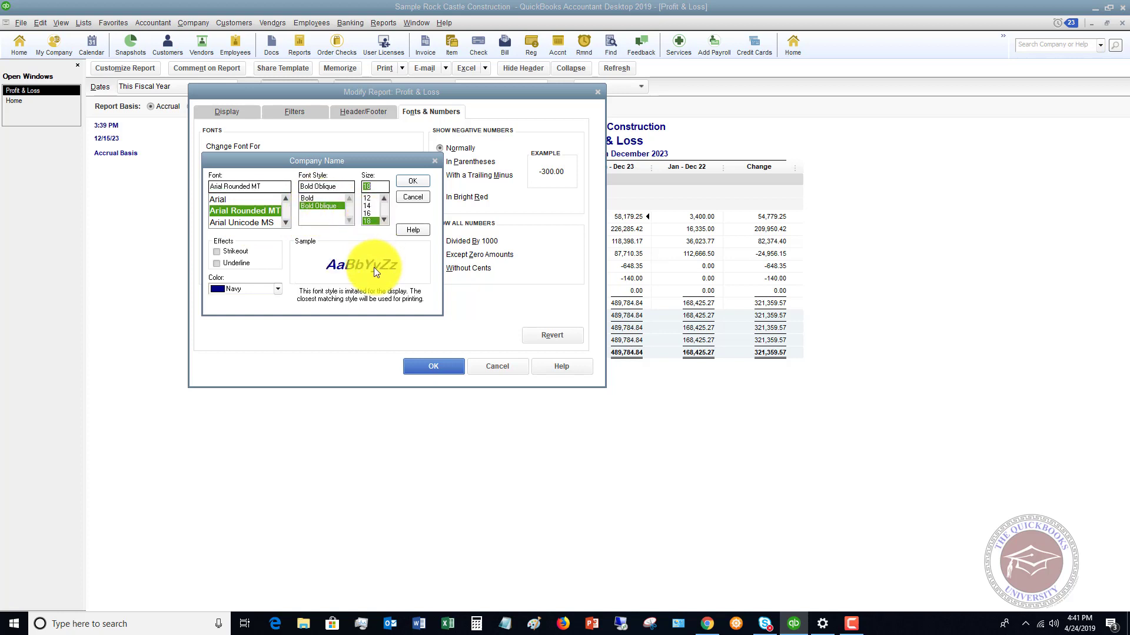
{"action": "left_click", "coordinate": [217, 264]}
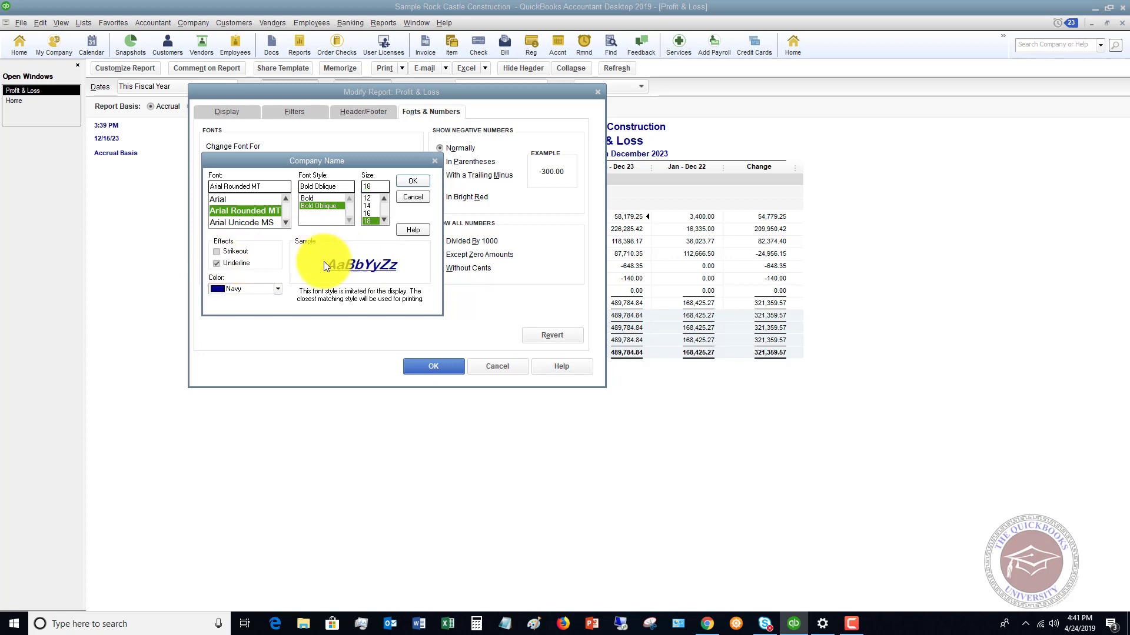
{"action": "left_click", "coordinate": [277, 289]}
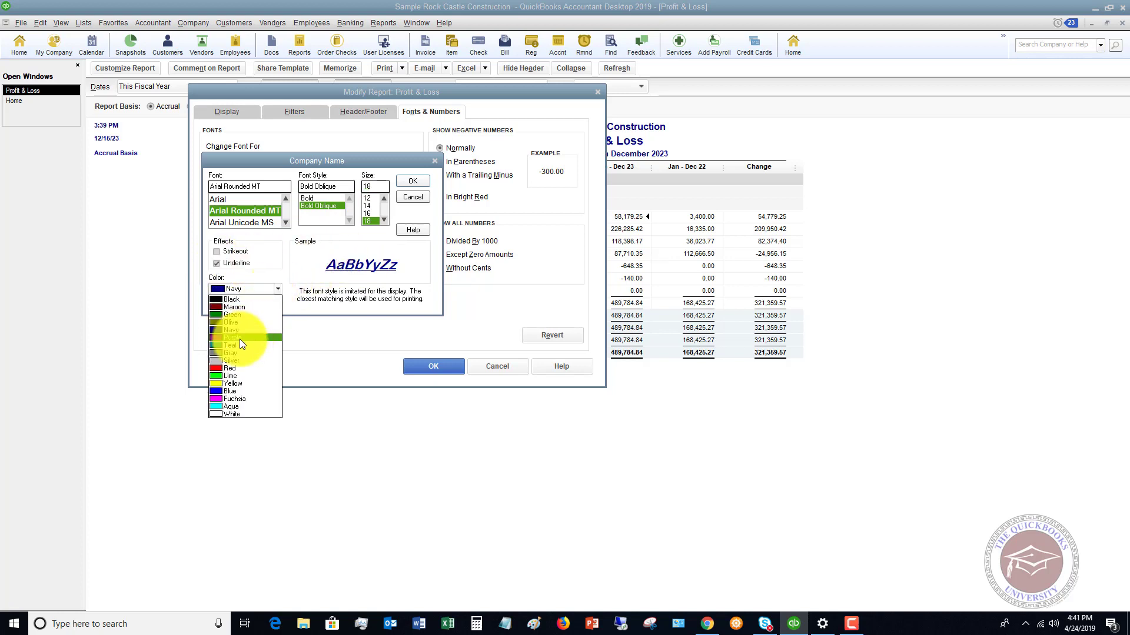
{"action": "left_click", "coordinate": [239, 339]}
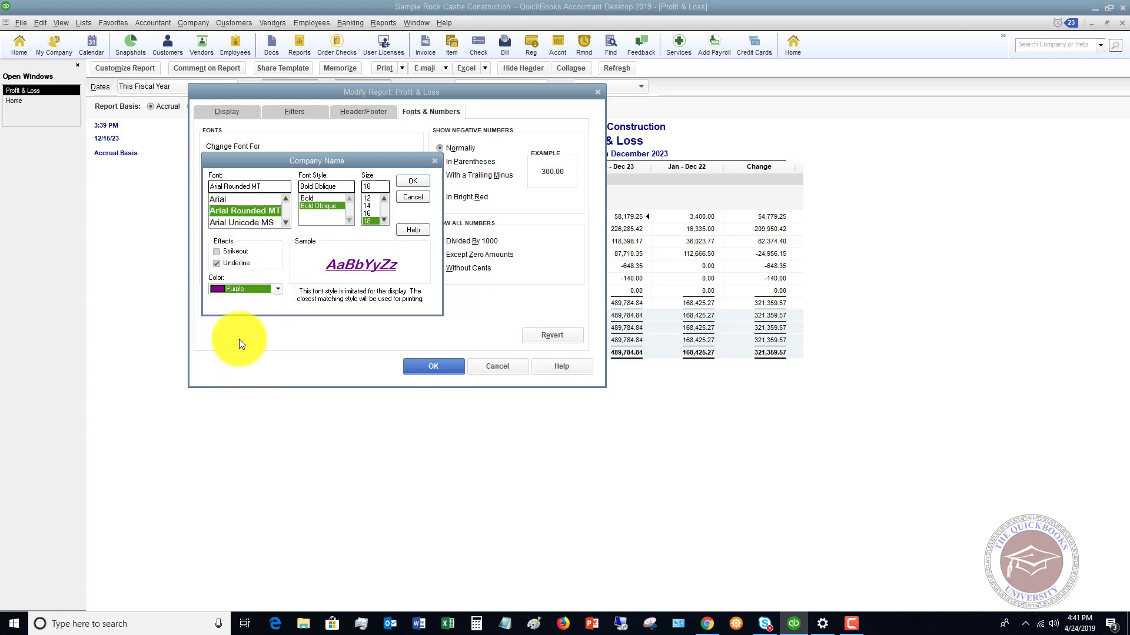
{"action": "left_click", "coordinate": [412, 181]}
{"action": "left_click", "coordinate": [508, 189]}
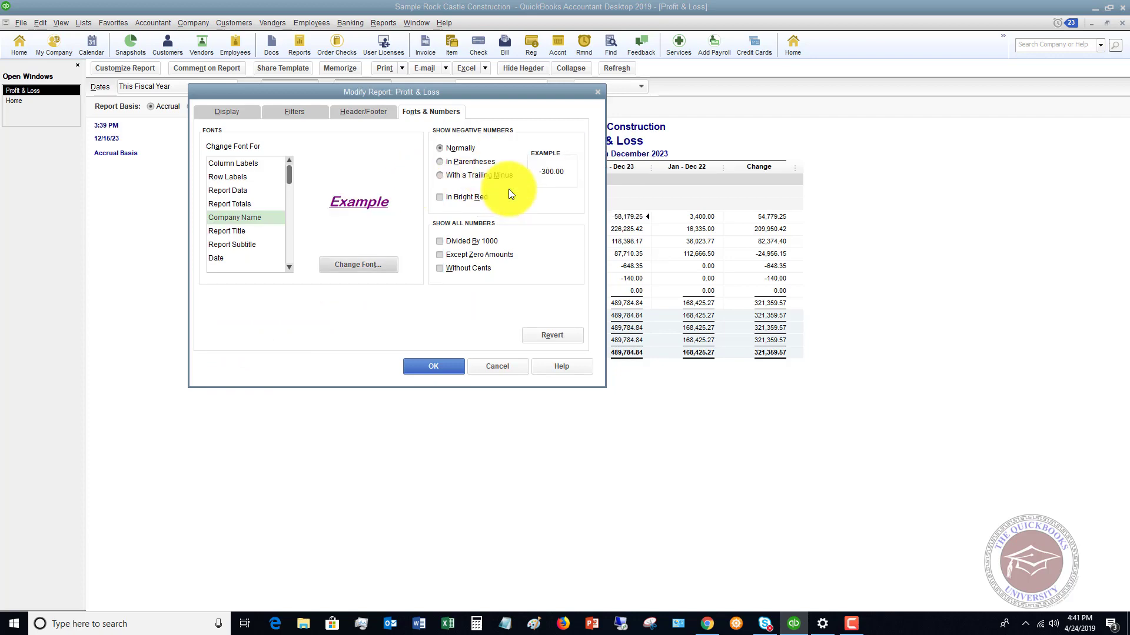
{"action": "left_click", "coordinate": [415, 366]}
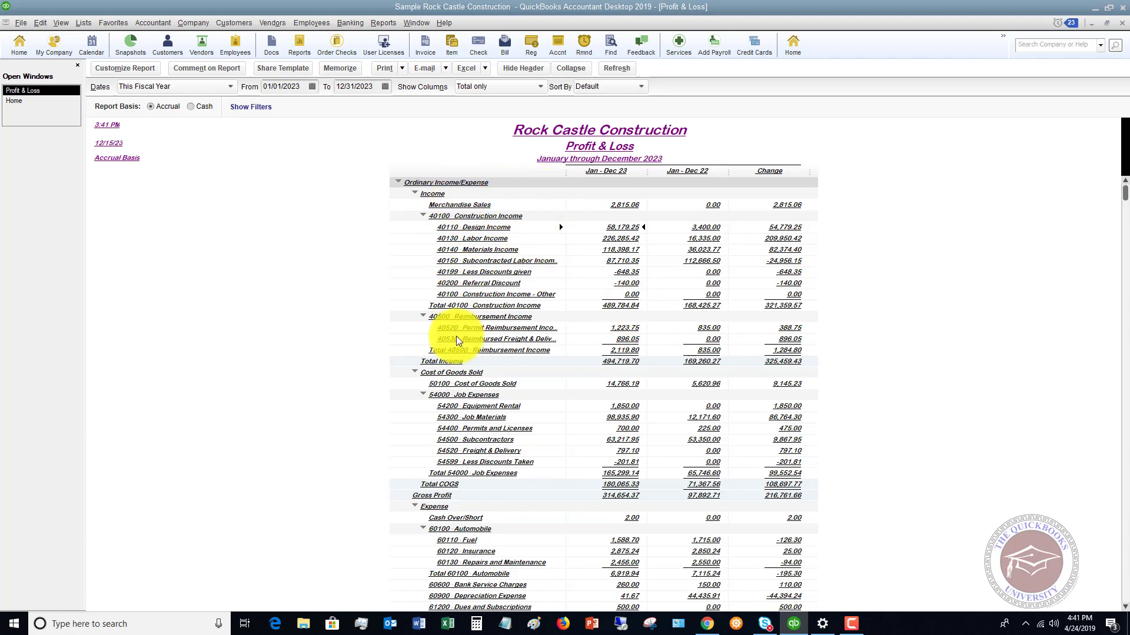
Revert the report fonts to their defaults.
{"action": "left_click", "coordinate": [128, 68]}
{"action": "left_click", "coordinate": [424, 109]}
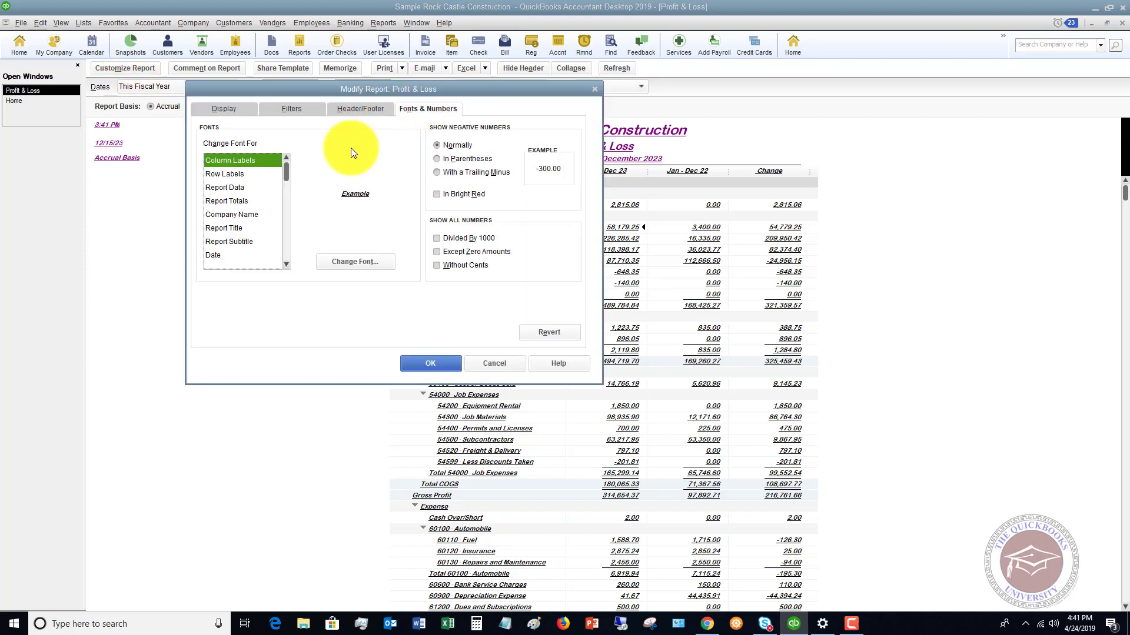
{"action": "left_click", "coordinate": [234, 215]}
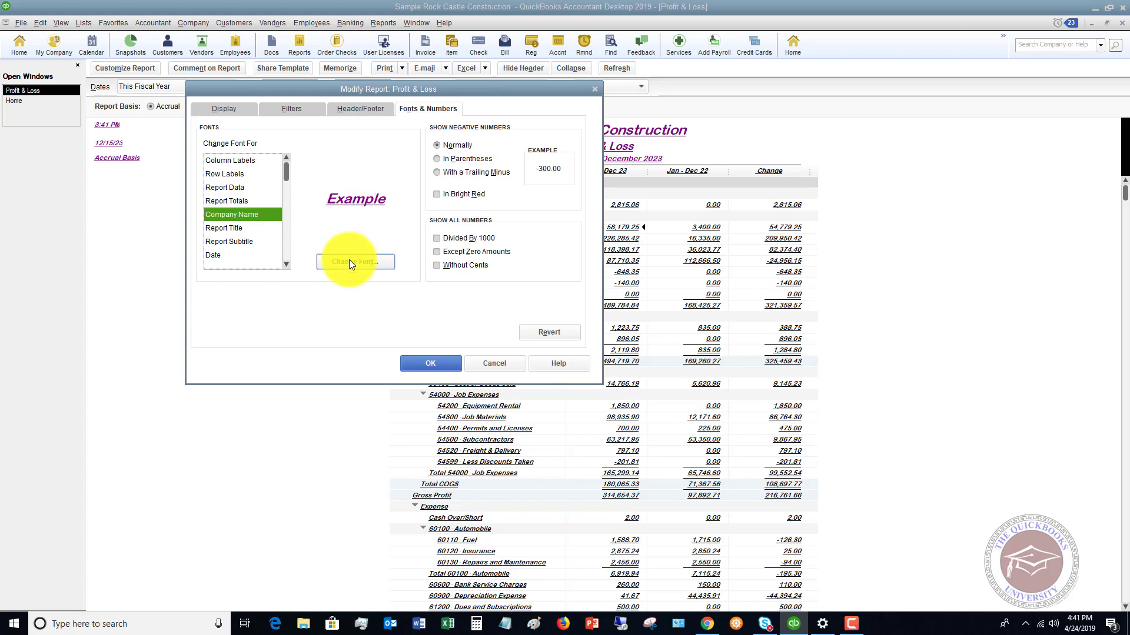
{"action": "left_click", "coordinate": [560, 334]}
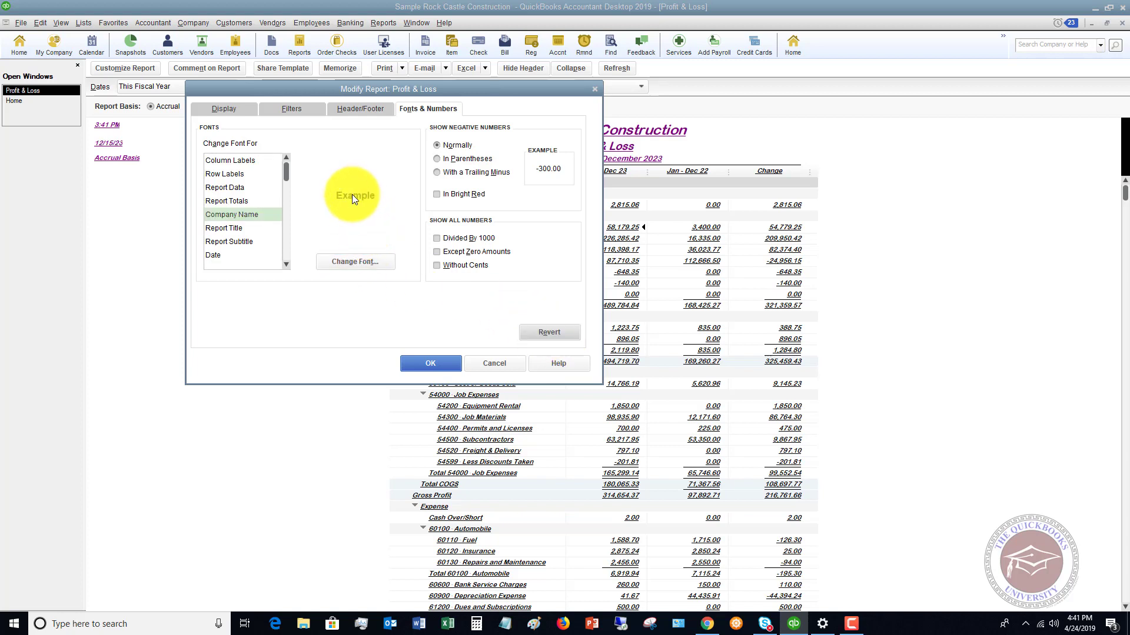
Show negatives in red parentheses, drop cents, and hide zero amounts.
{"action": "left_click", "coordinate": [436, 158]}
{"action": "left_click", "coordinate": [446, 195]}
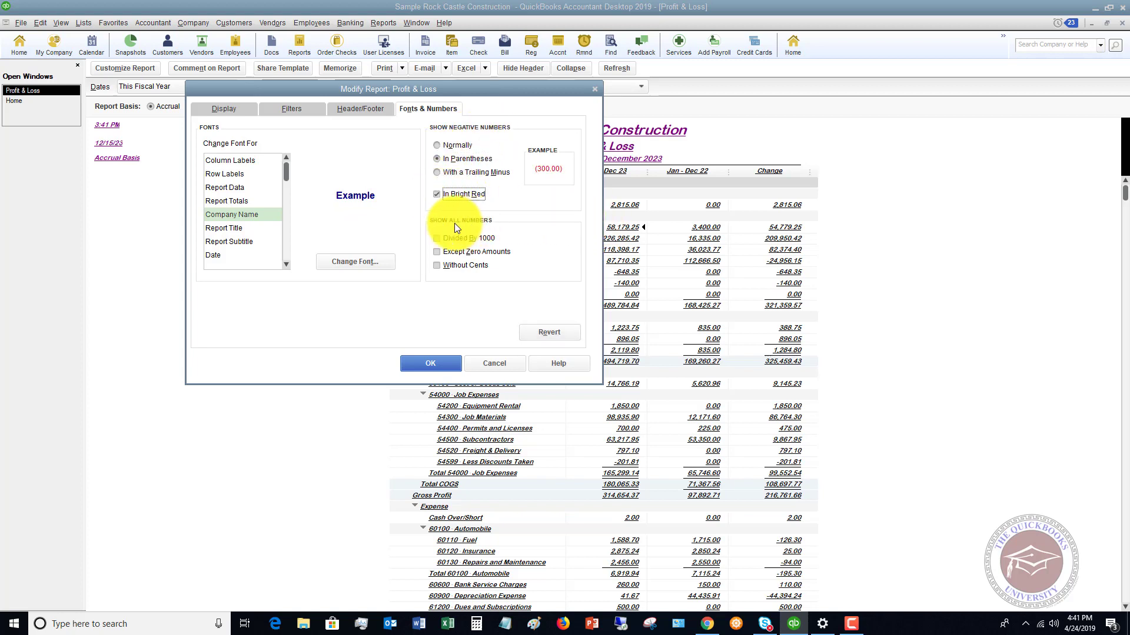
{"action": "left_click", "coordinate": [437, 265]}
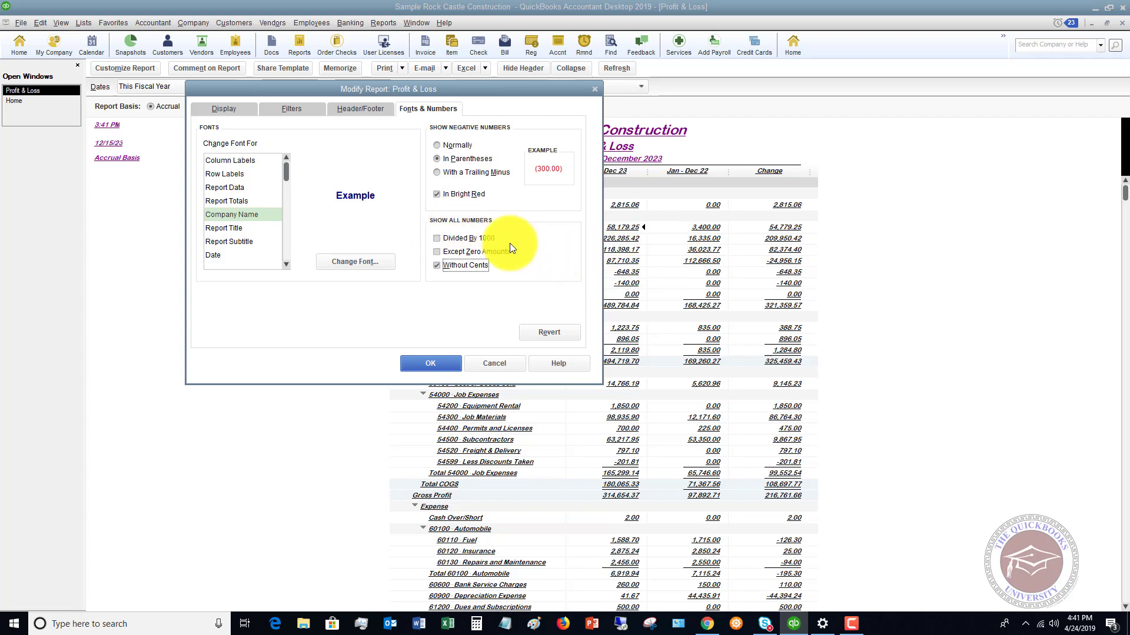
{"action": "left_click", "coordinate": [437, 252]}
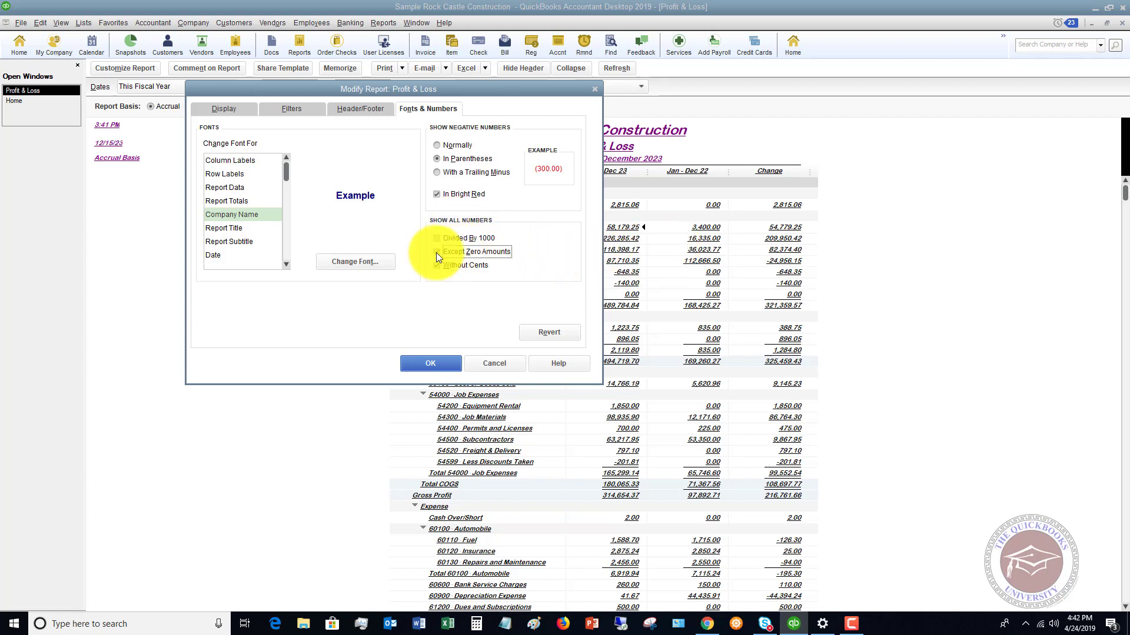
{"action": "left_click", "coordinate": [429, 364]}
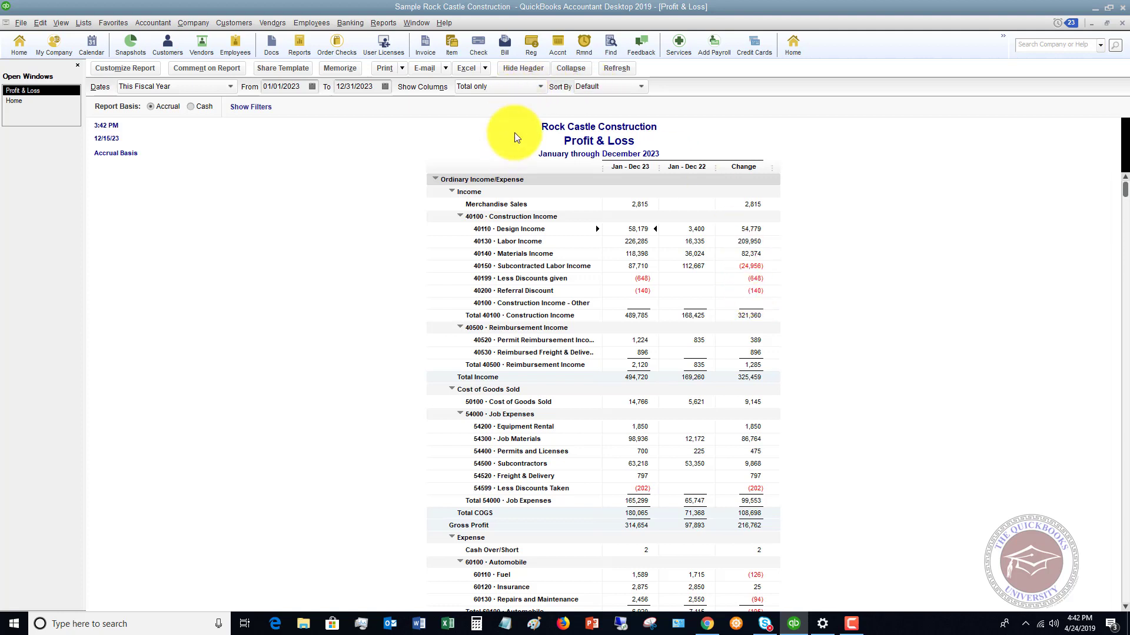
{"action": "left_click", "coordinate": [573, 68]}
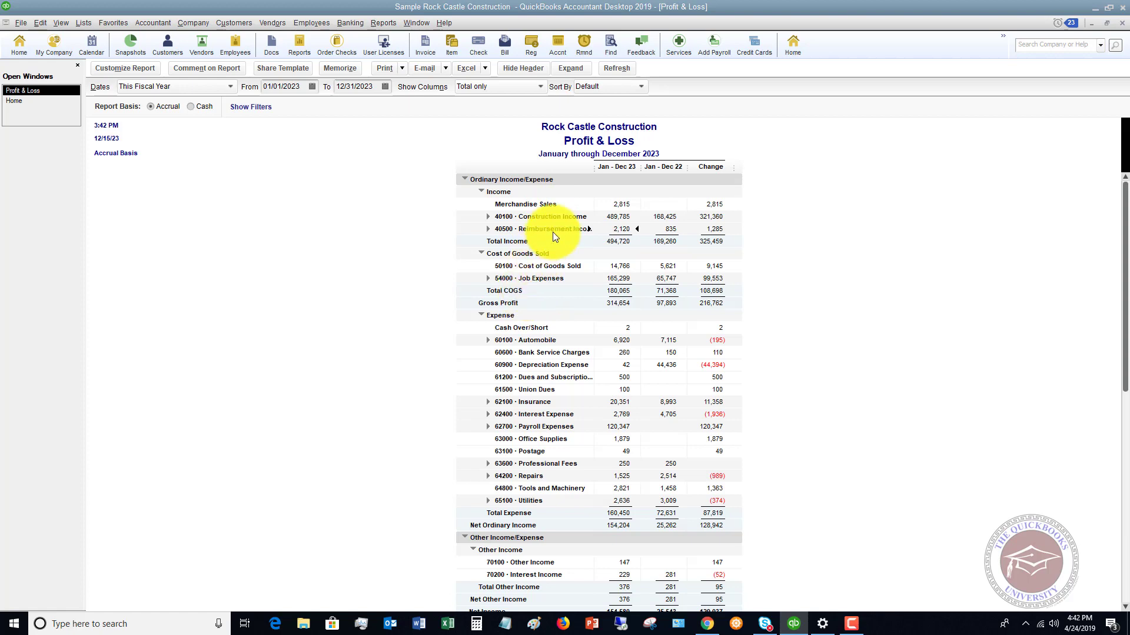
{"action": "left_click", "coordinate": [488, 218]}
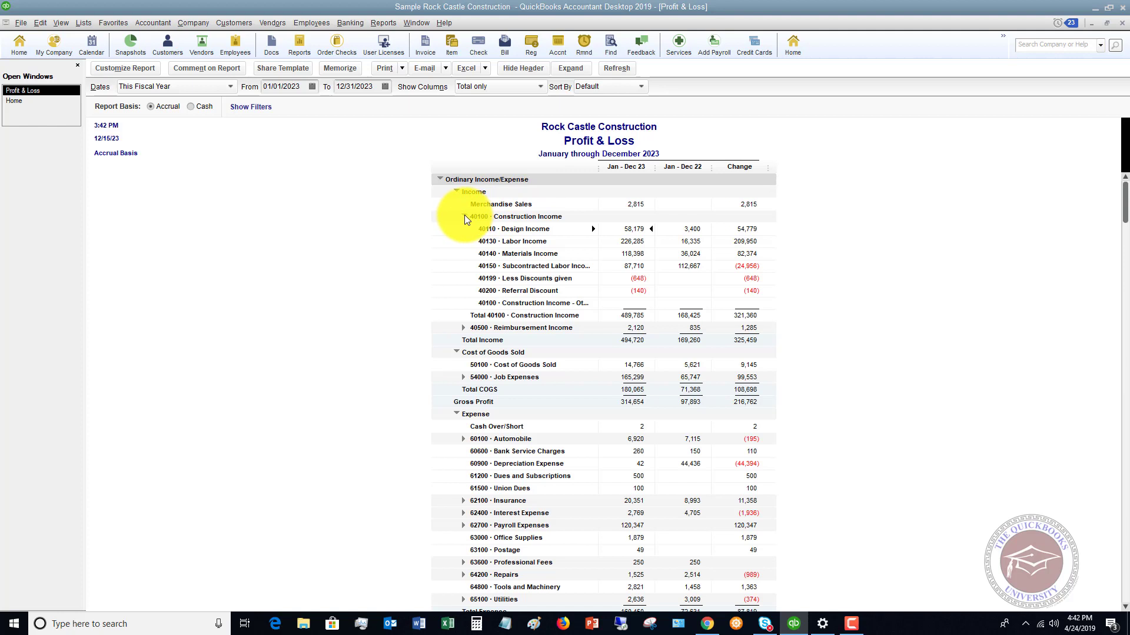
{"action": "left_click", "coordinate": [464, 216]}
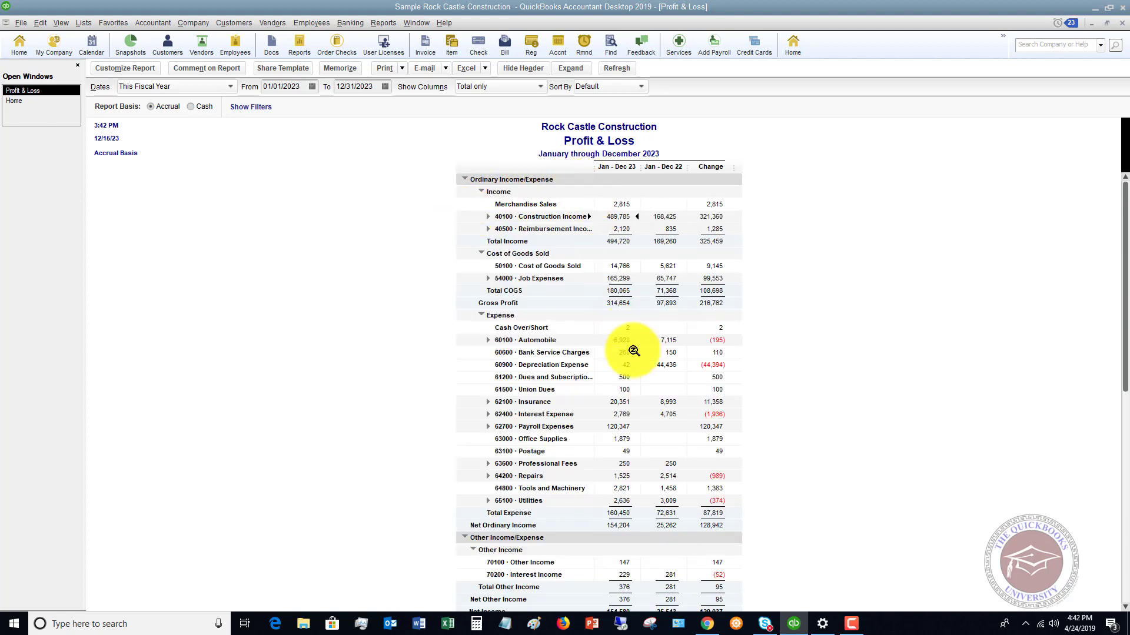
{"action": "left_click", "coordinate": [563, 69]}
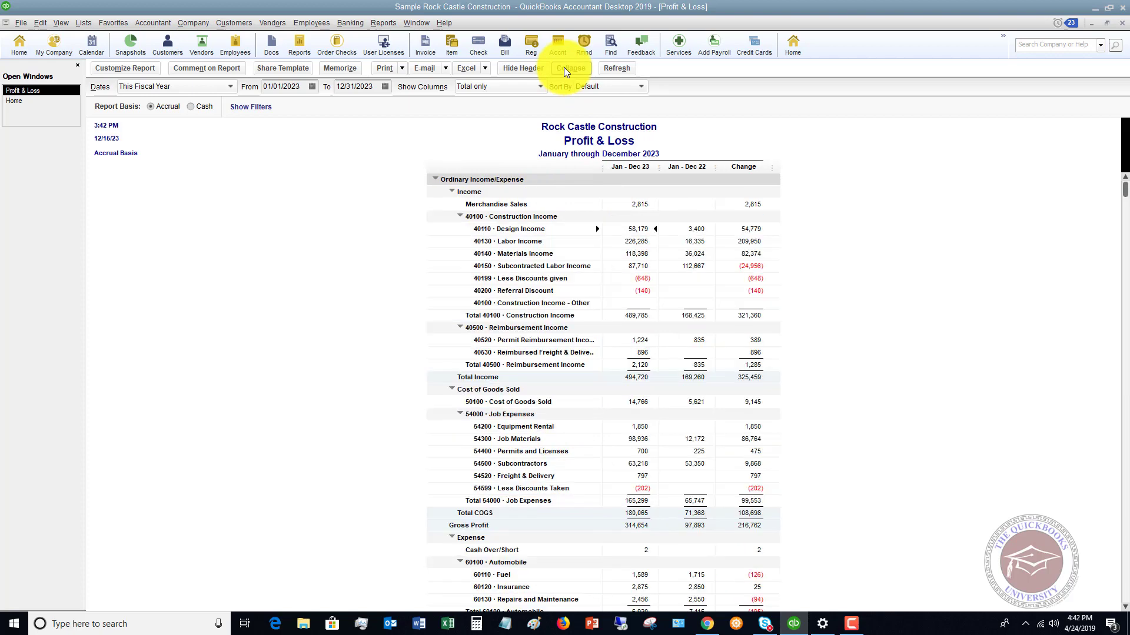
{"action": "left_click", "coordinate": [452, 191]}
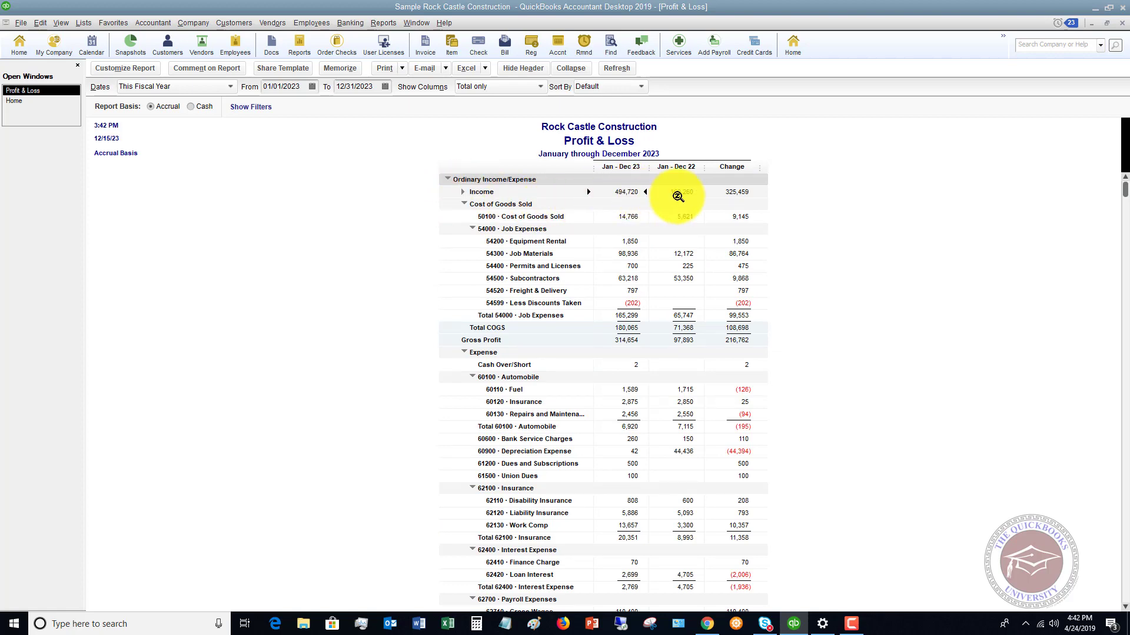
{"action": "left_click", "coordinate": [462, 192]}
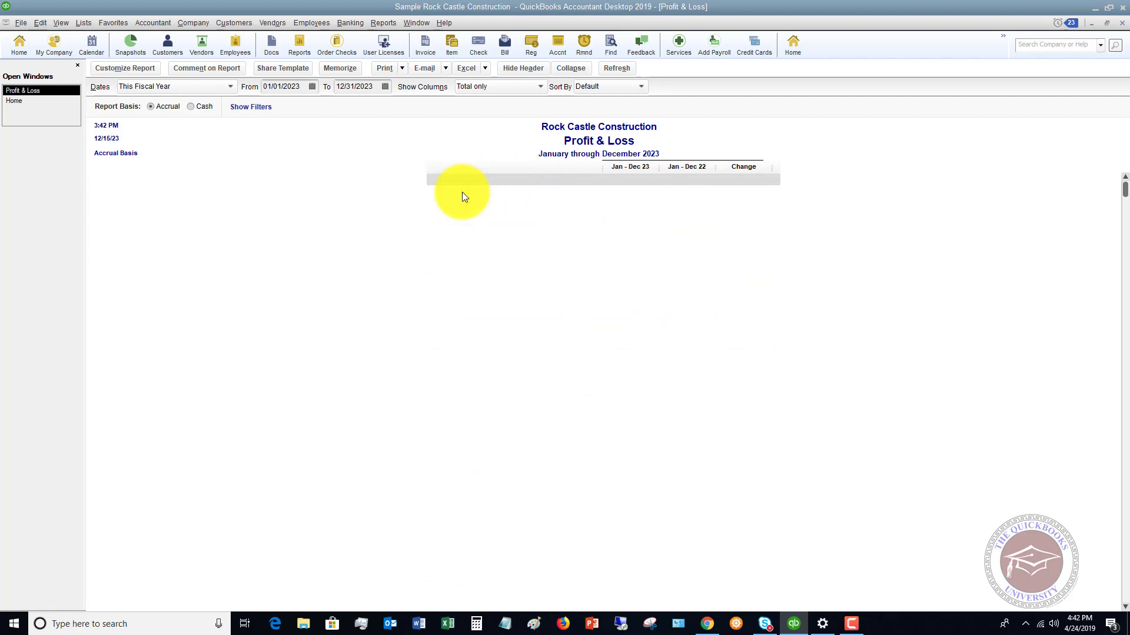
Display monthly columns Jan–Dec 2023 without Previous Year, and collapse sub-accounts.
{"action": "left_click", "coordinate": [125, 69]}
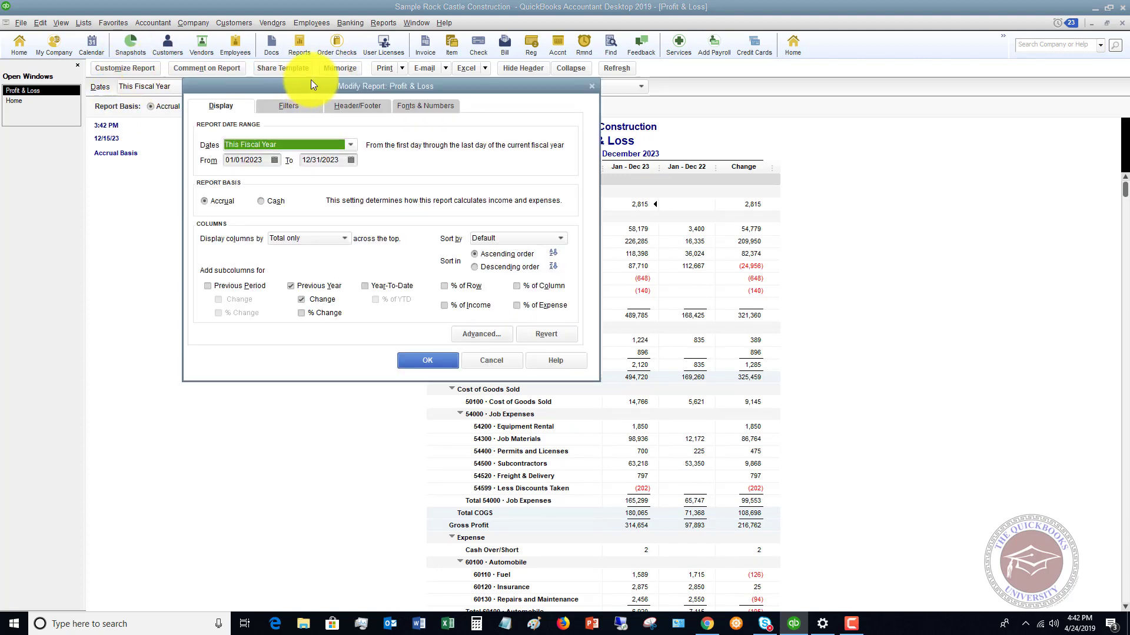
{"action": "left_click", "coordinate": [346, 238]}
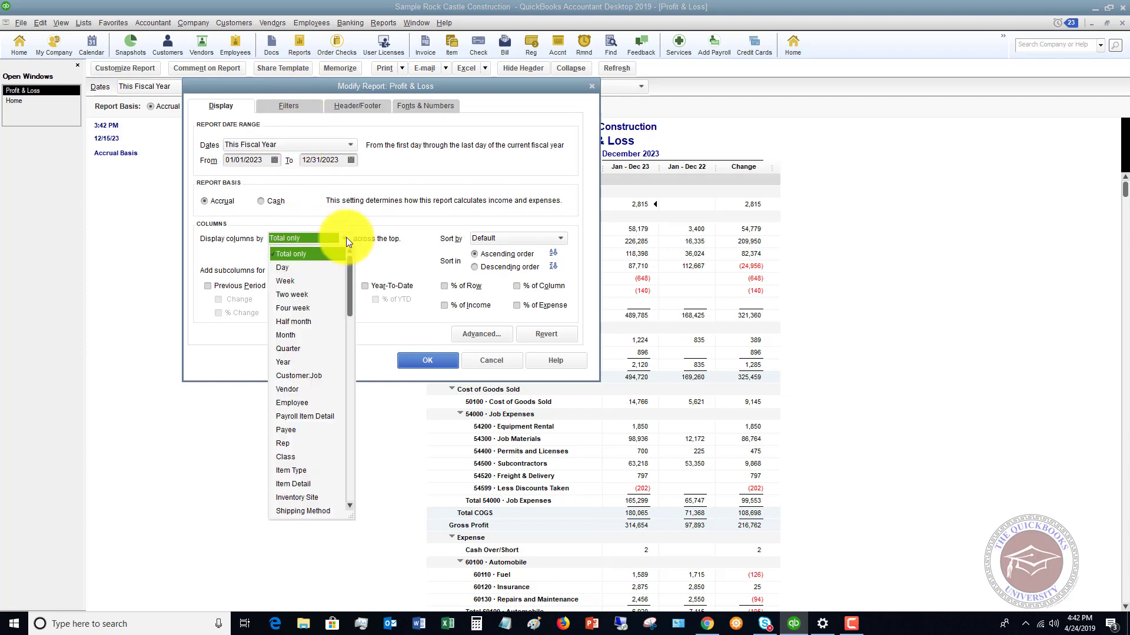
{"action": "left_click", "coordinate": [286, 334]}
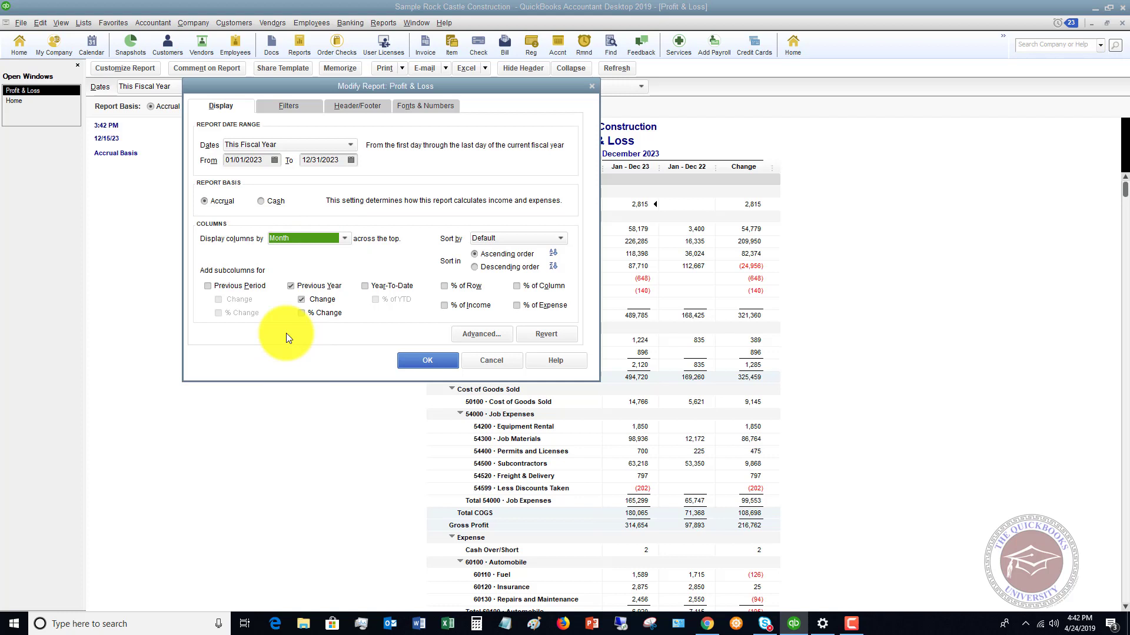
{"action": "left_click", "coordinate": [291, 287]}
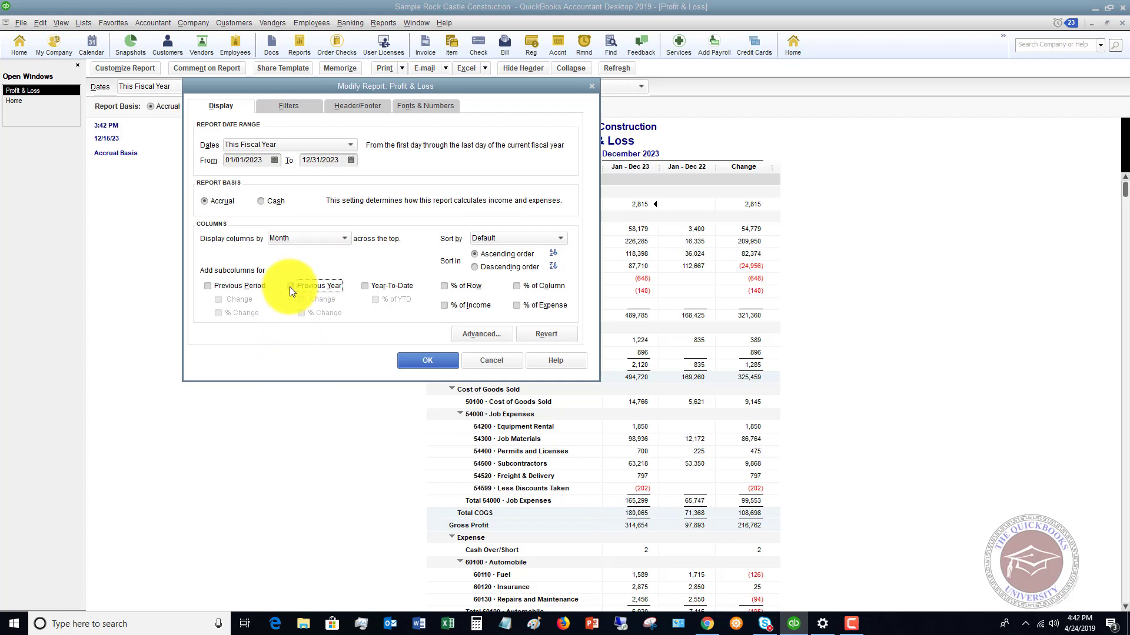
{"action": "left_click", "coordinate": [426, 359]}
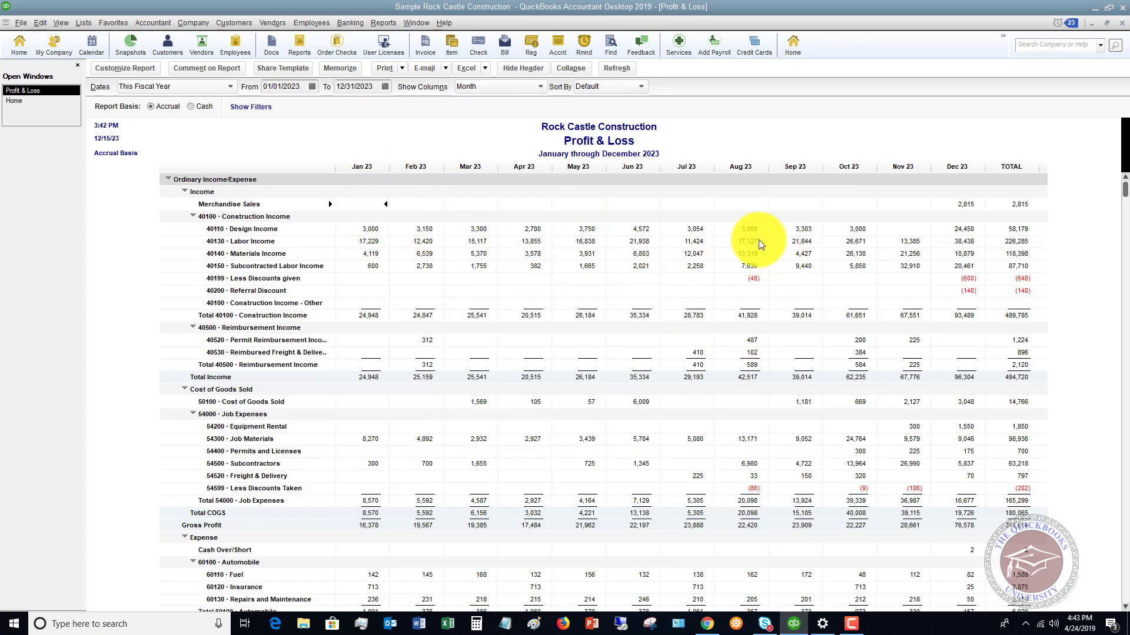
{"action": "left_click", "coordinate": [571, 68]}
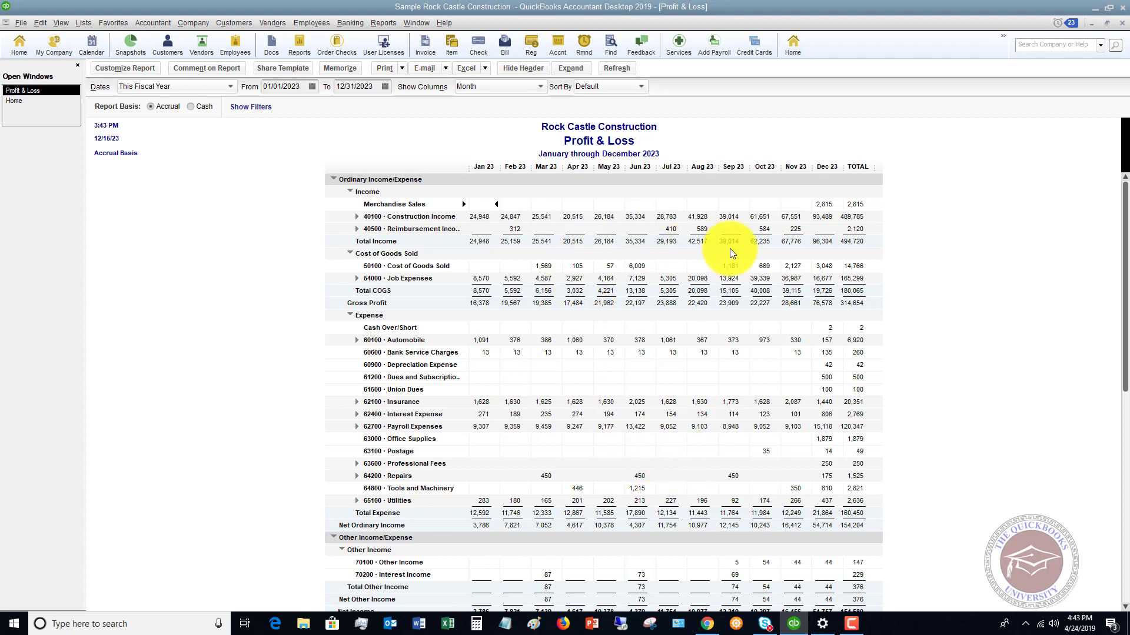
Switch the report columns to Class: New Construction, Remodel, Overhead, Unclassified and TOTAL.
{"action": "left_click", "coordinate": [131, 68]}
{"action": "left_click", "coordinate": [312, 236]}
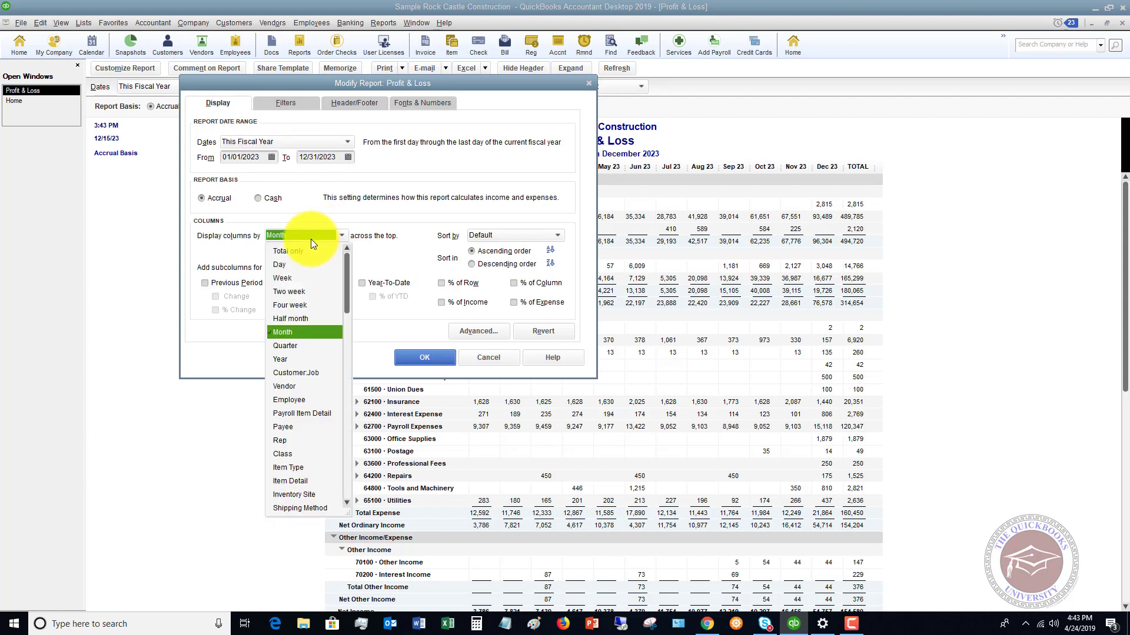
{"action": "left_click", "coordinate": [288, 453]}
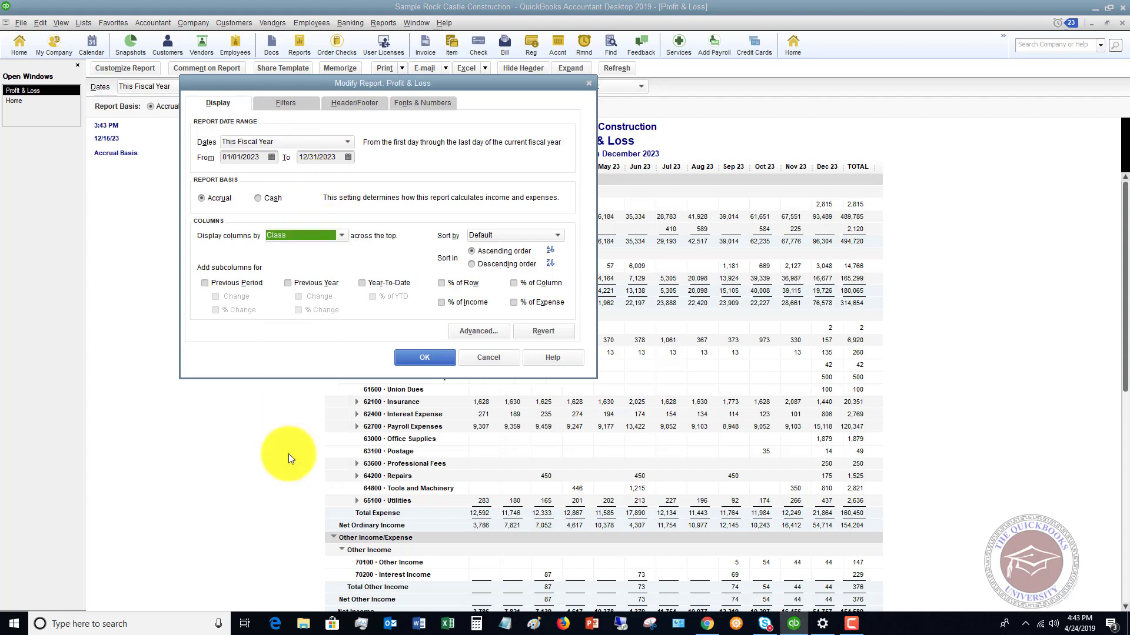
{"action": "left_click", "coordinate": [423, 357]}
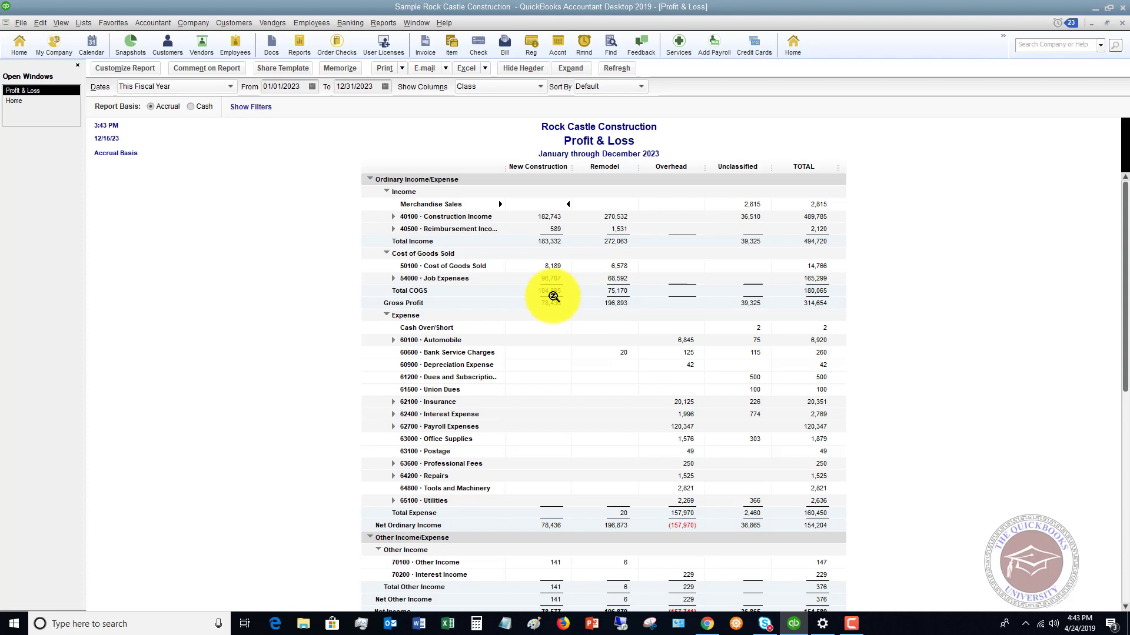
Set the Profit & Loss columns to Total only and add a % of Income column.
{"action": "left_click", "coordinate": [130, 69]}
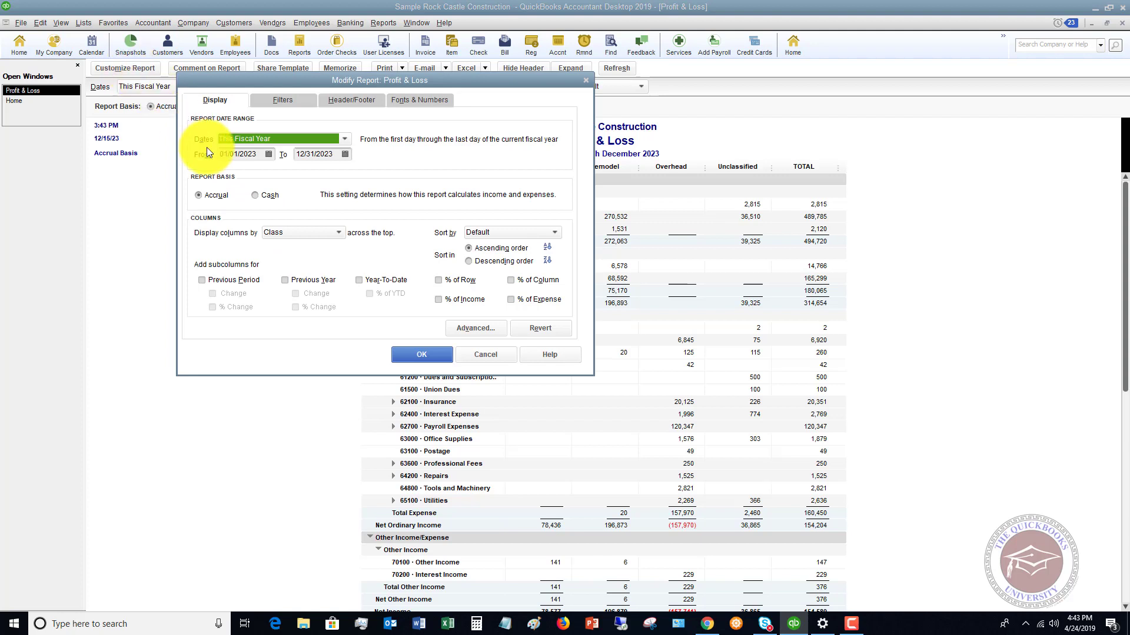
{"action": "left_click", "coordinate": [310, 231]}
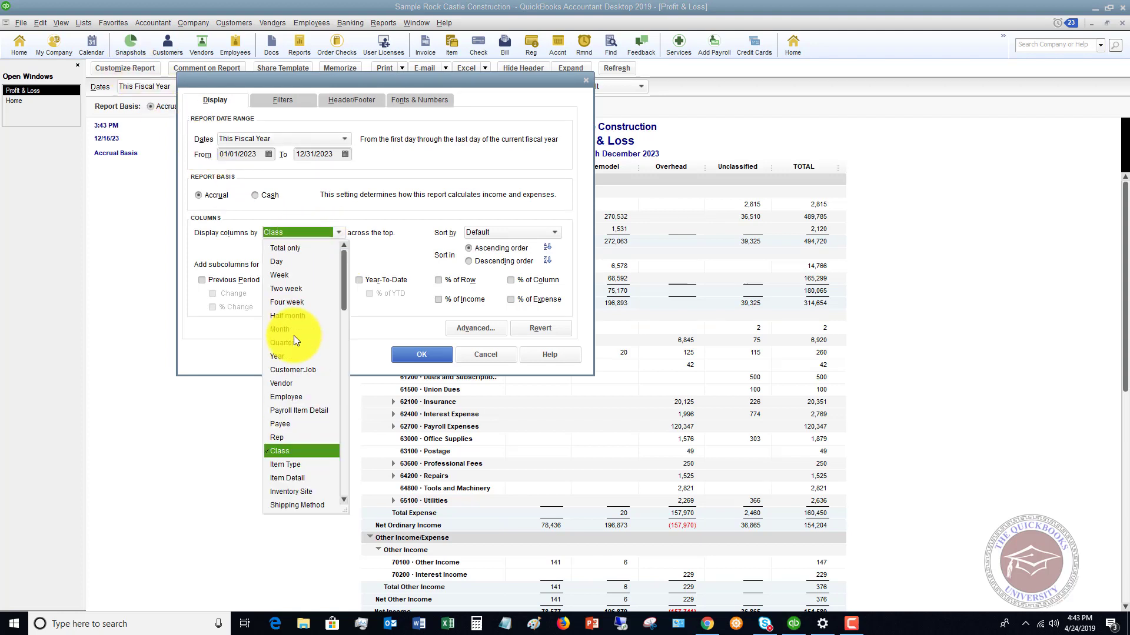
{"action": "left_click", "coordinate": [293, 249]}
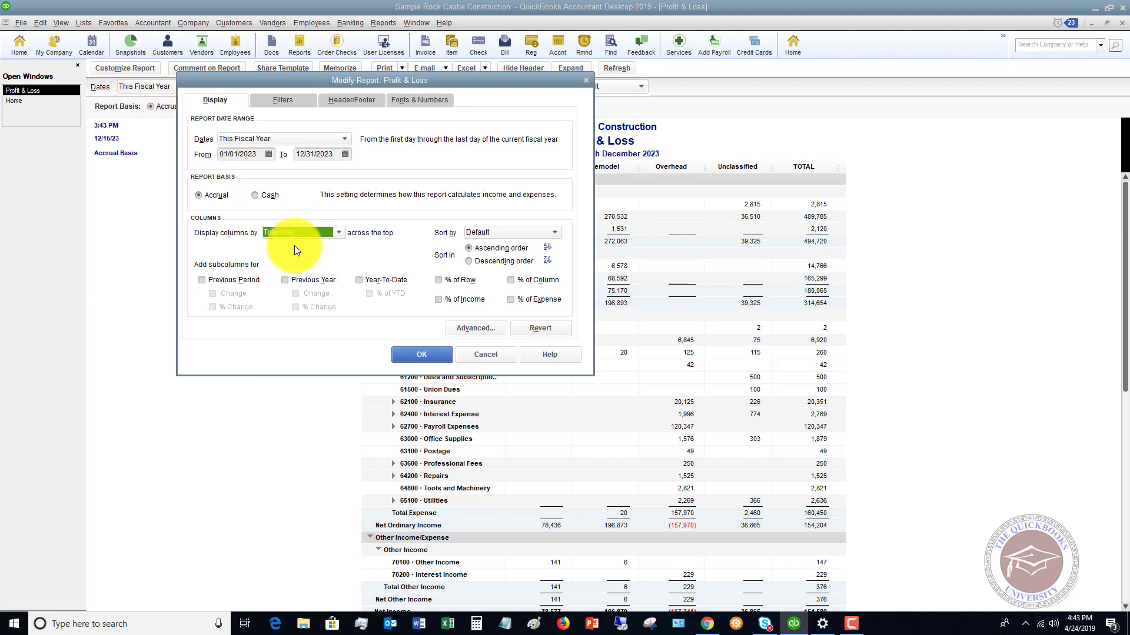
{"action": "left_click", "coordinate": [438, 299]}
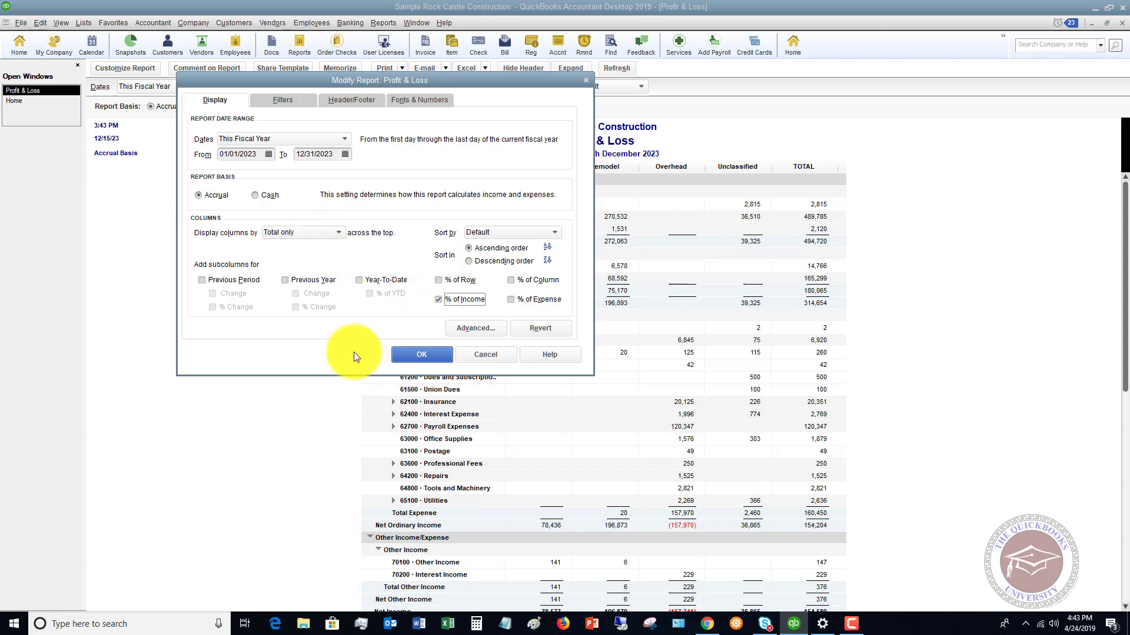
{"action": "left_click", "coordinate": [422, 354]}
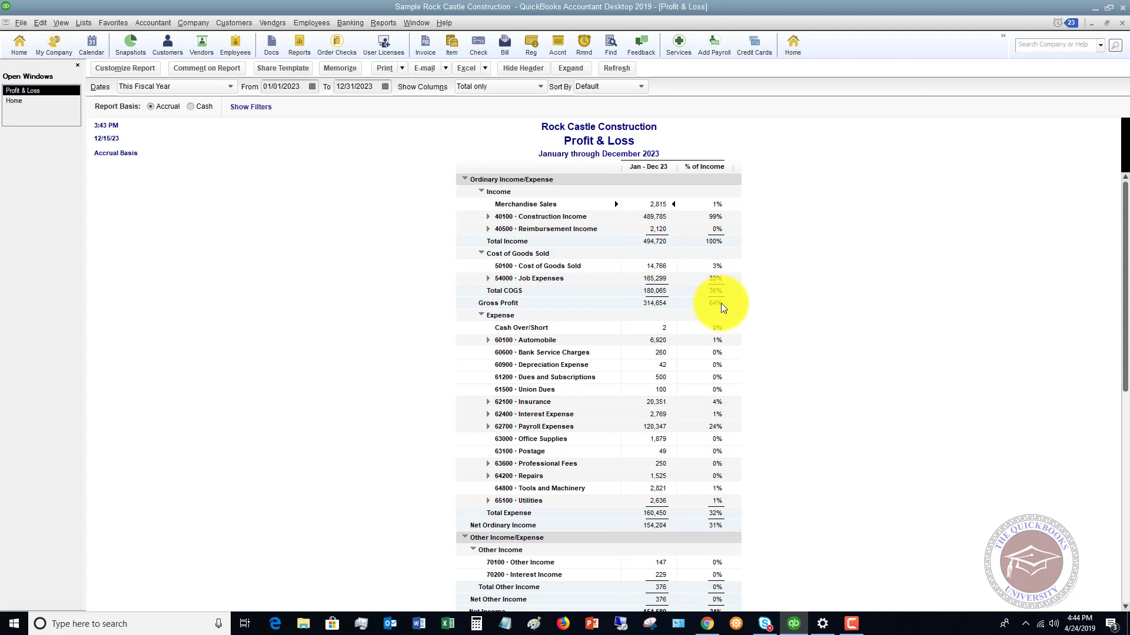
{"action": "scroll", "coordinate": [722, 307], "scroll_direction": "down", "scroll_amount": 1}
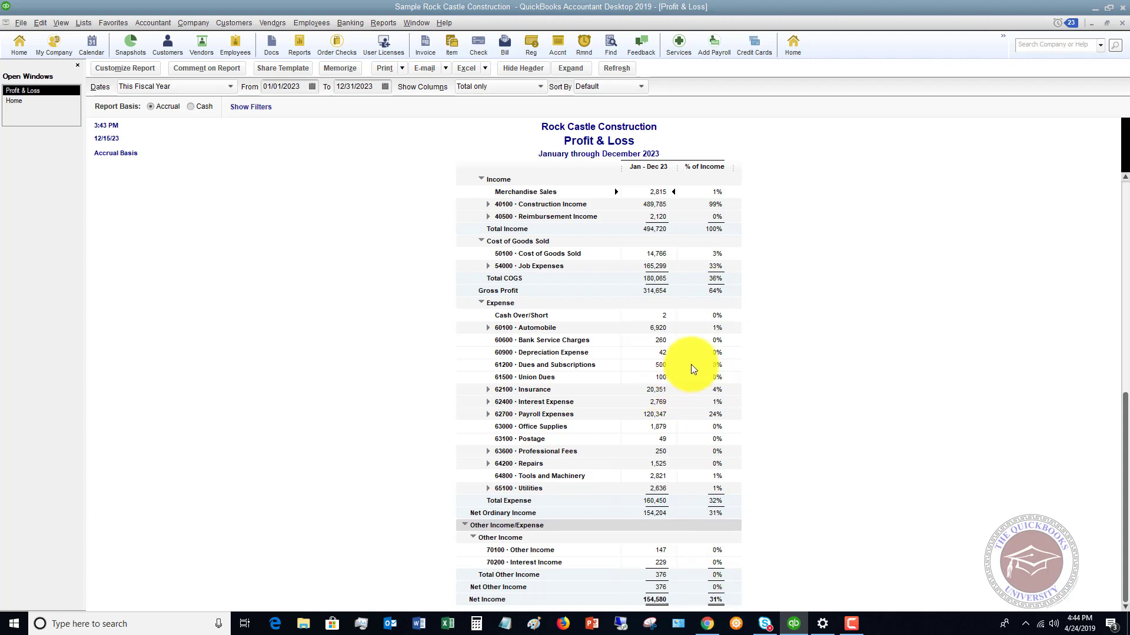
{"action": "scroll", "coordinate": [690, 364], "scroll_direction": "up", "scroll_amount": 1}
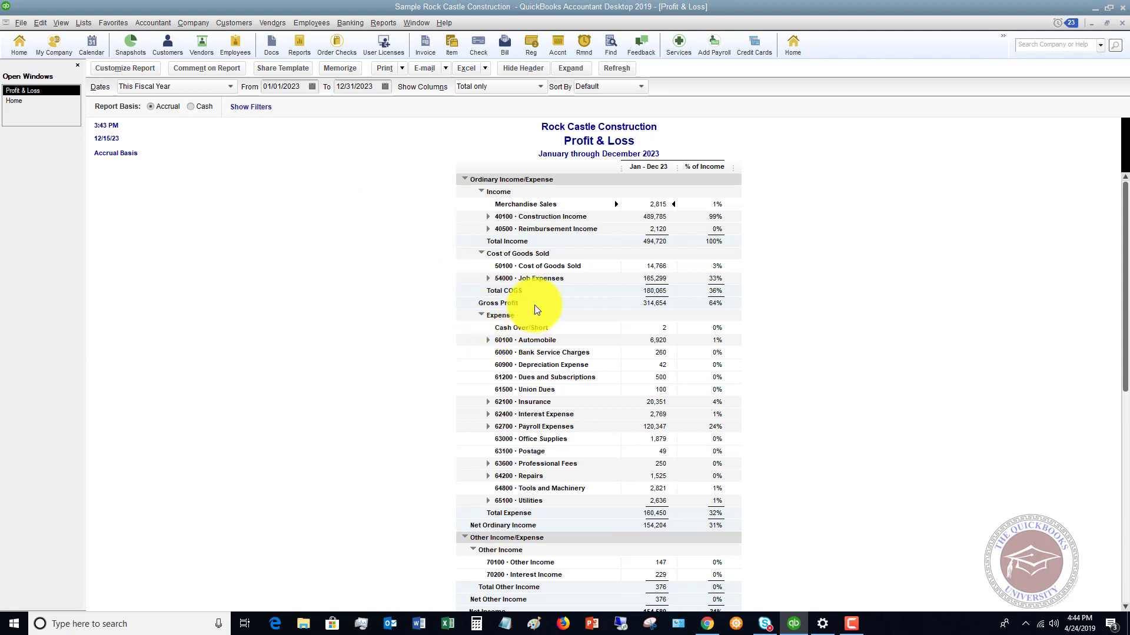
{"action": "left_click", "coordinate": [345, 69]}
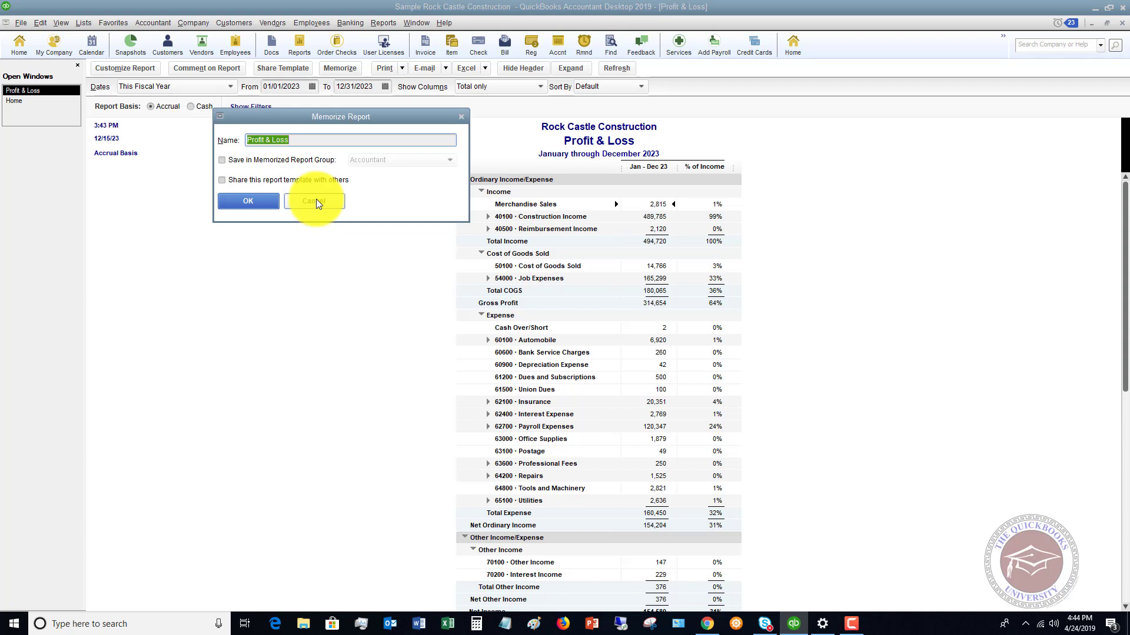
{"action": "left_click", "coordinate": [317, 141]}
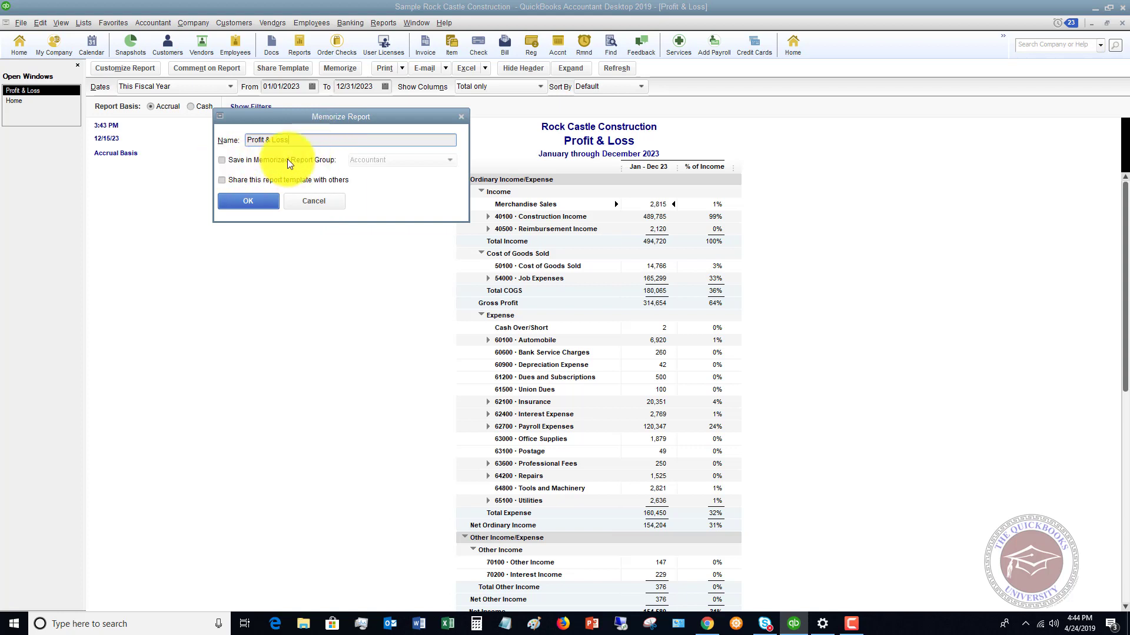
{"action": "left_click", "coordinate": [317, 199]}
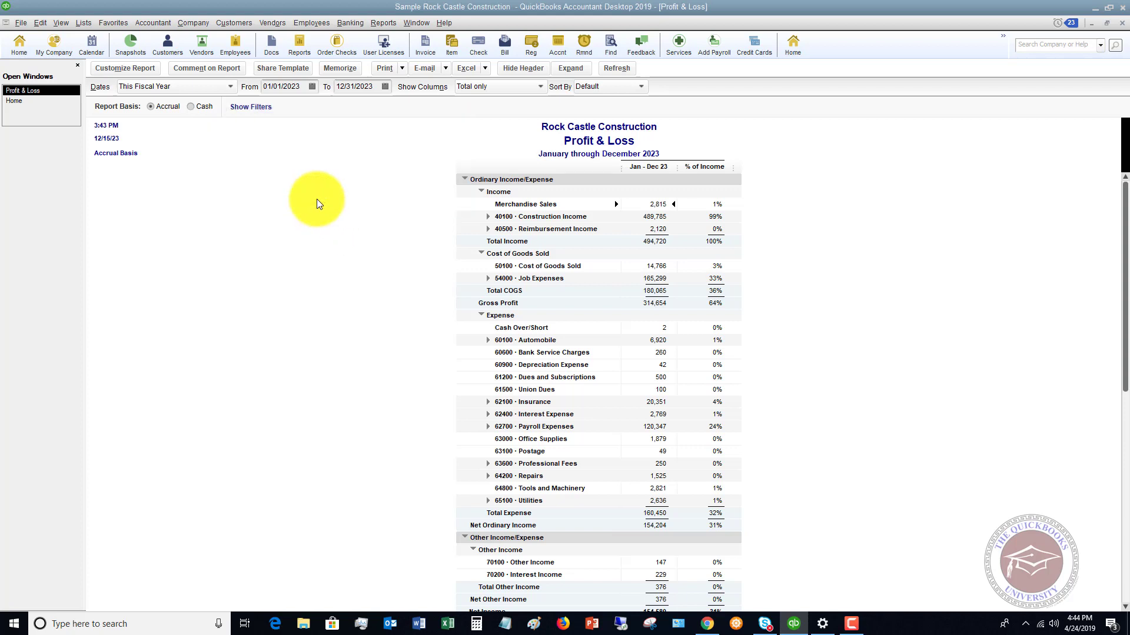